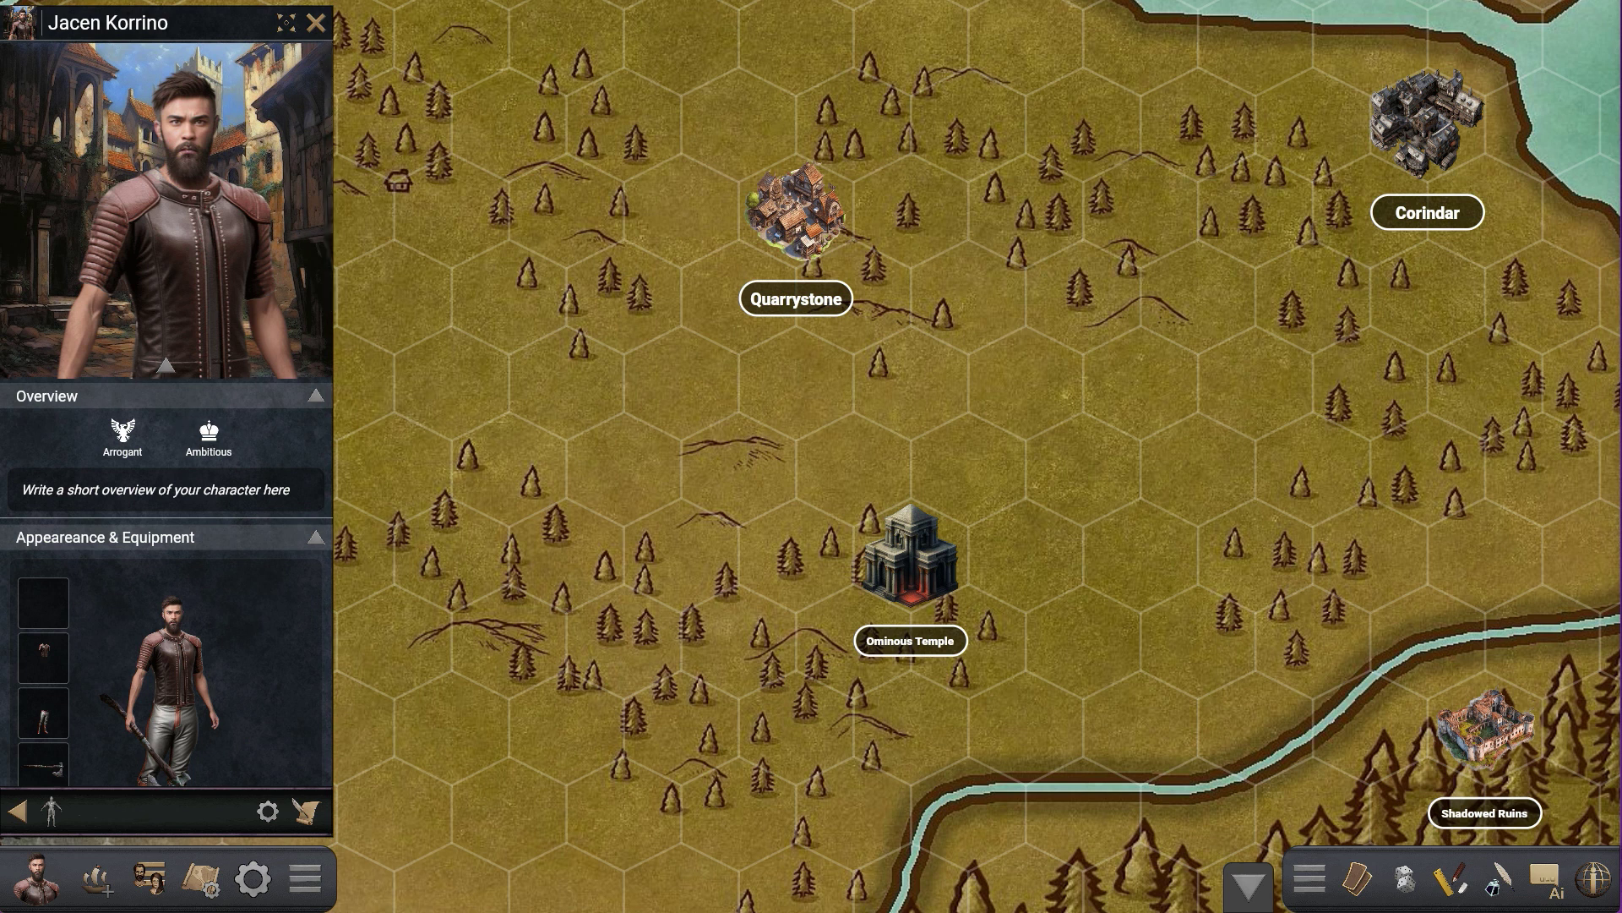
Step: Open the character's ruleset customization and add an attribute named STR with a 1d20 dice roll
scroll(167, 414, down, 5)
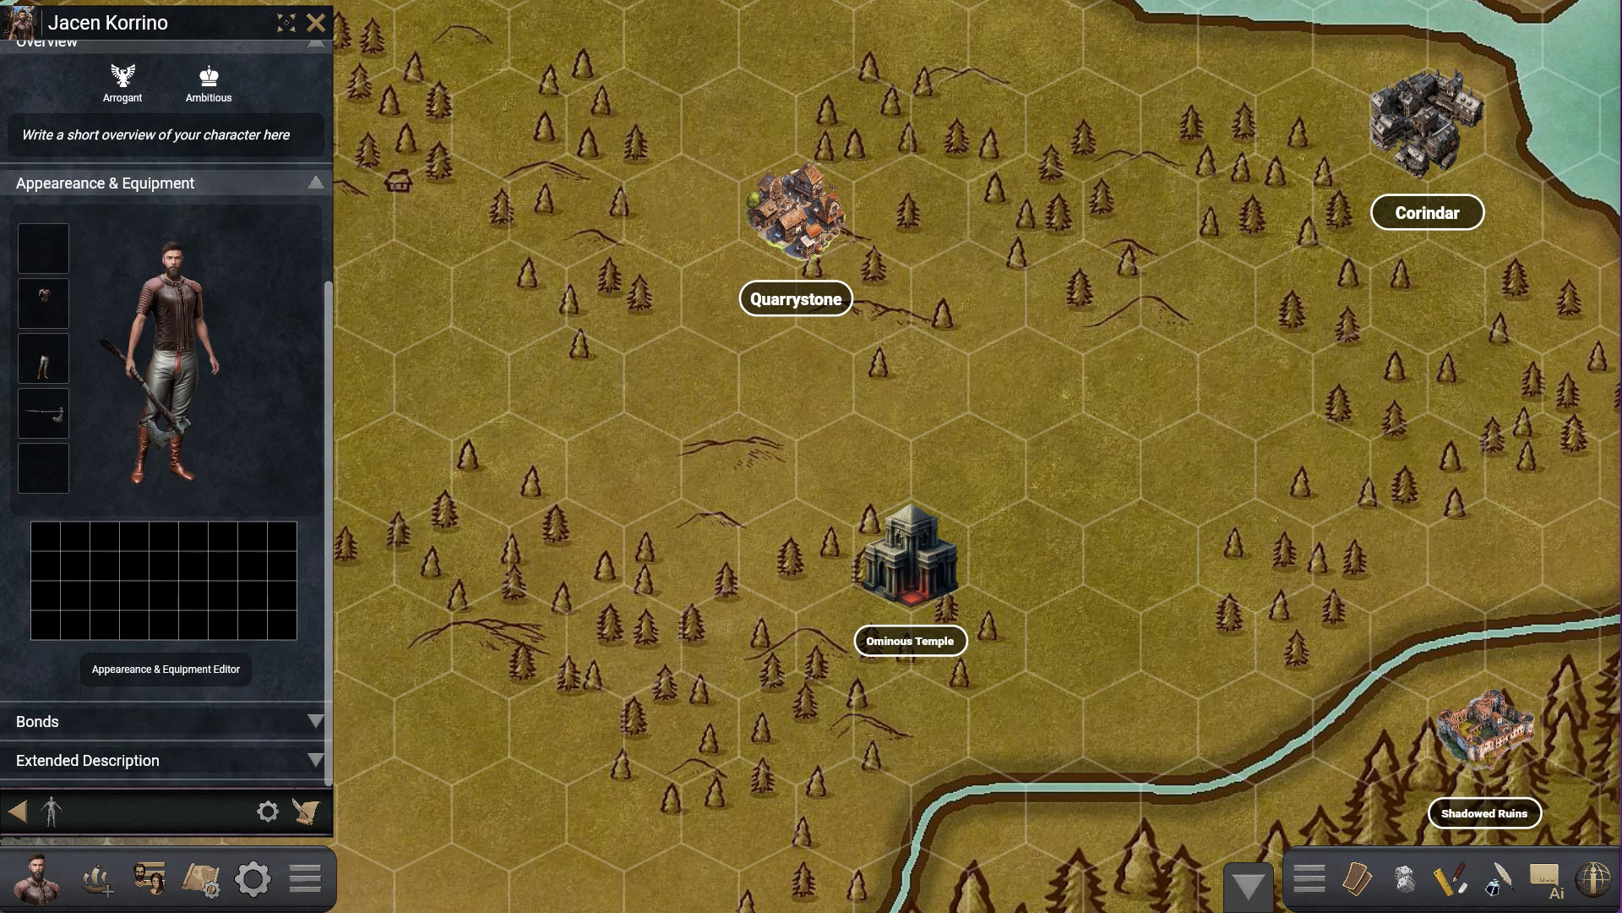
scroll(167, 414, up, 5)
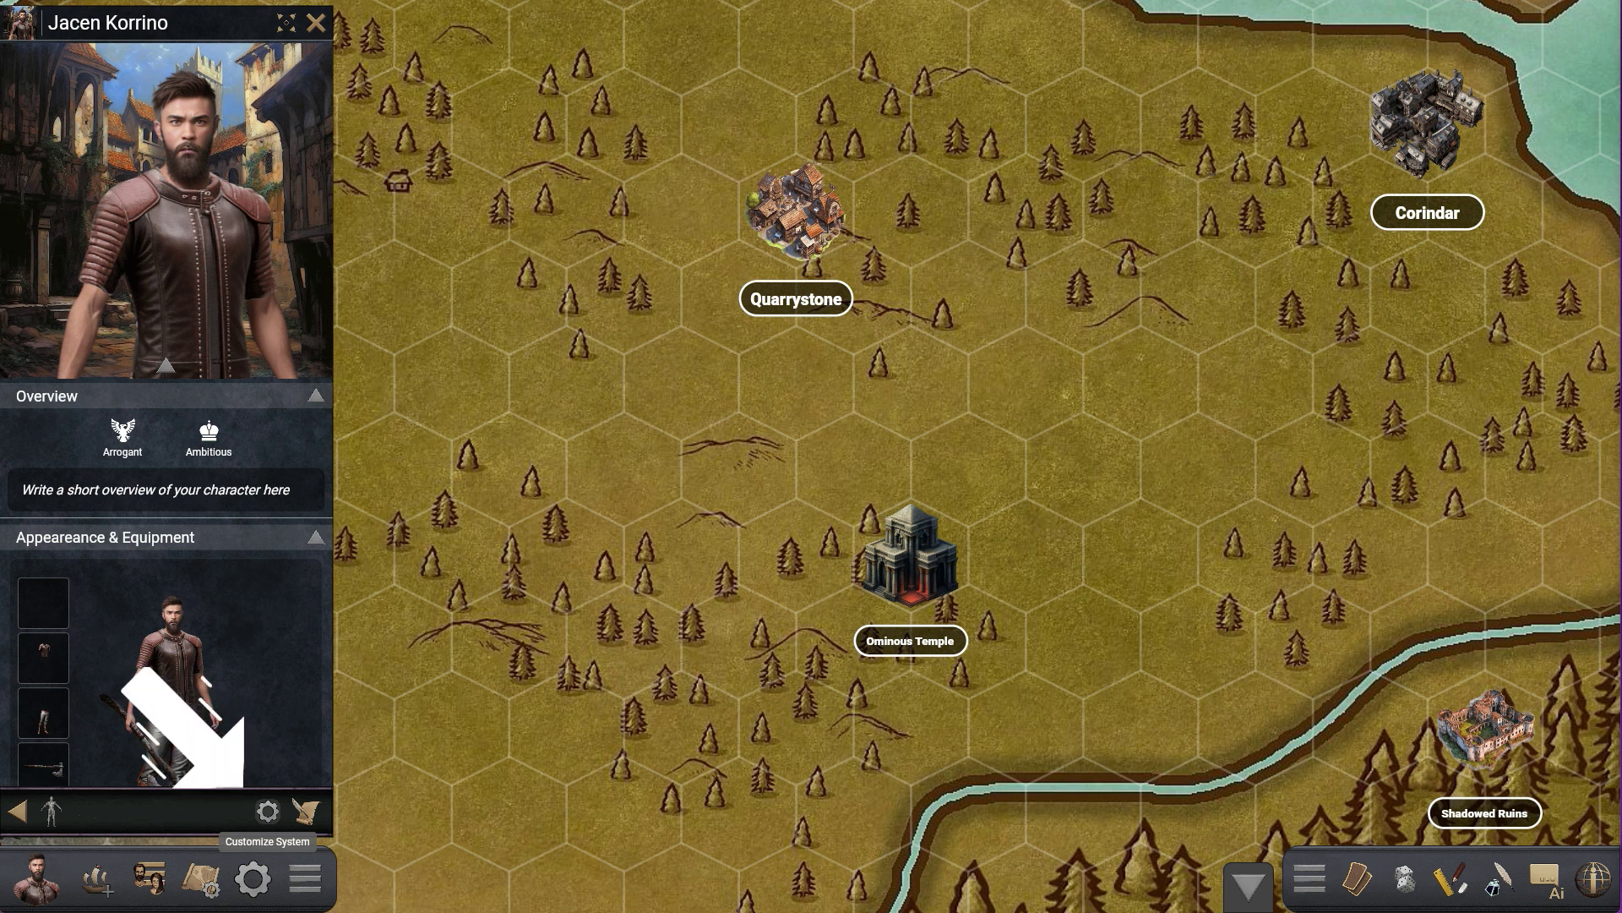
click(267, 811)
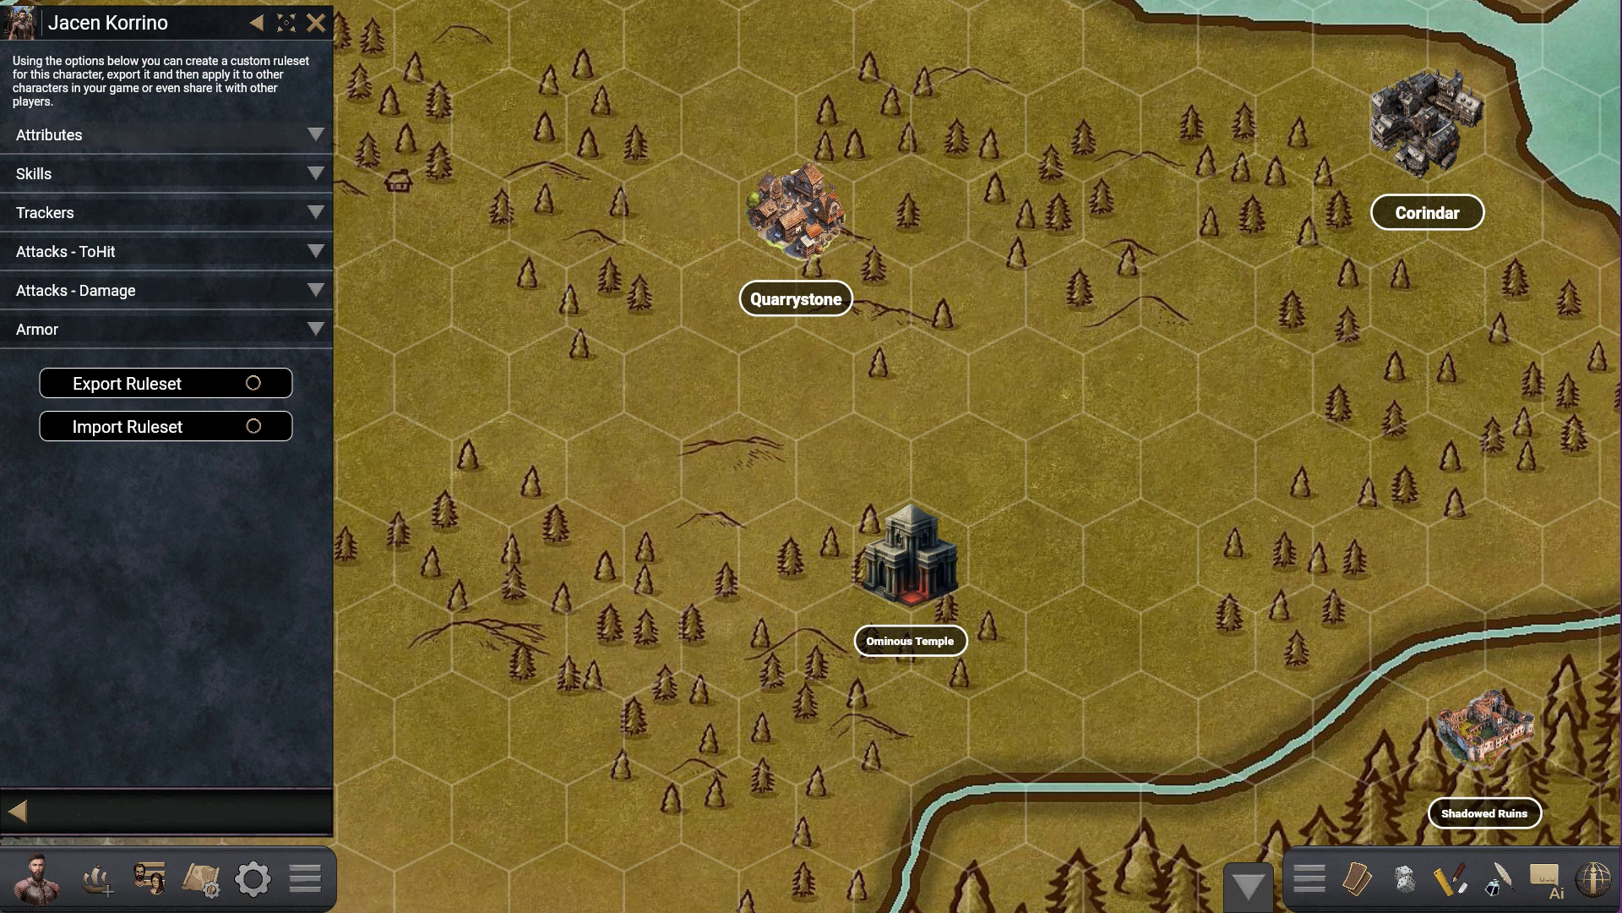
click(315, 135)
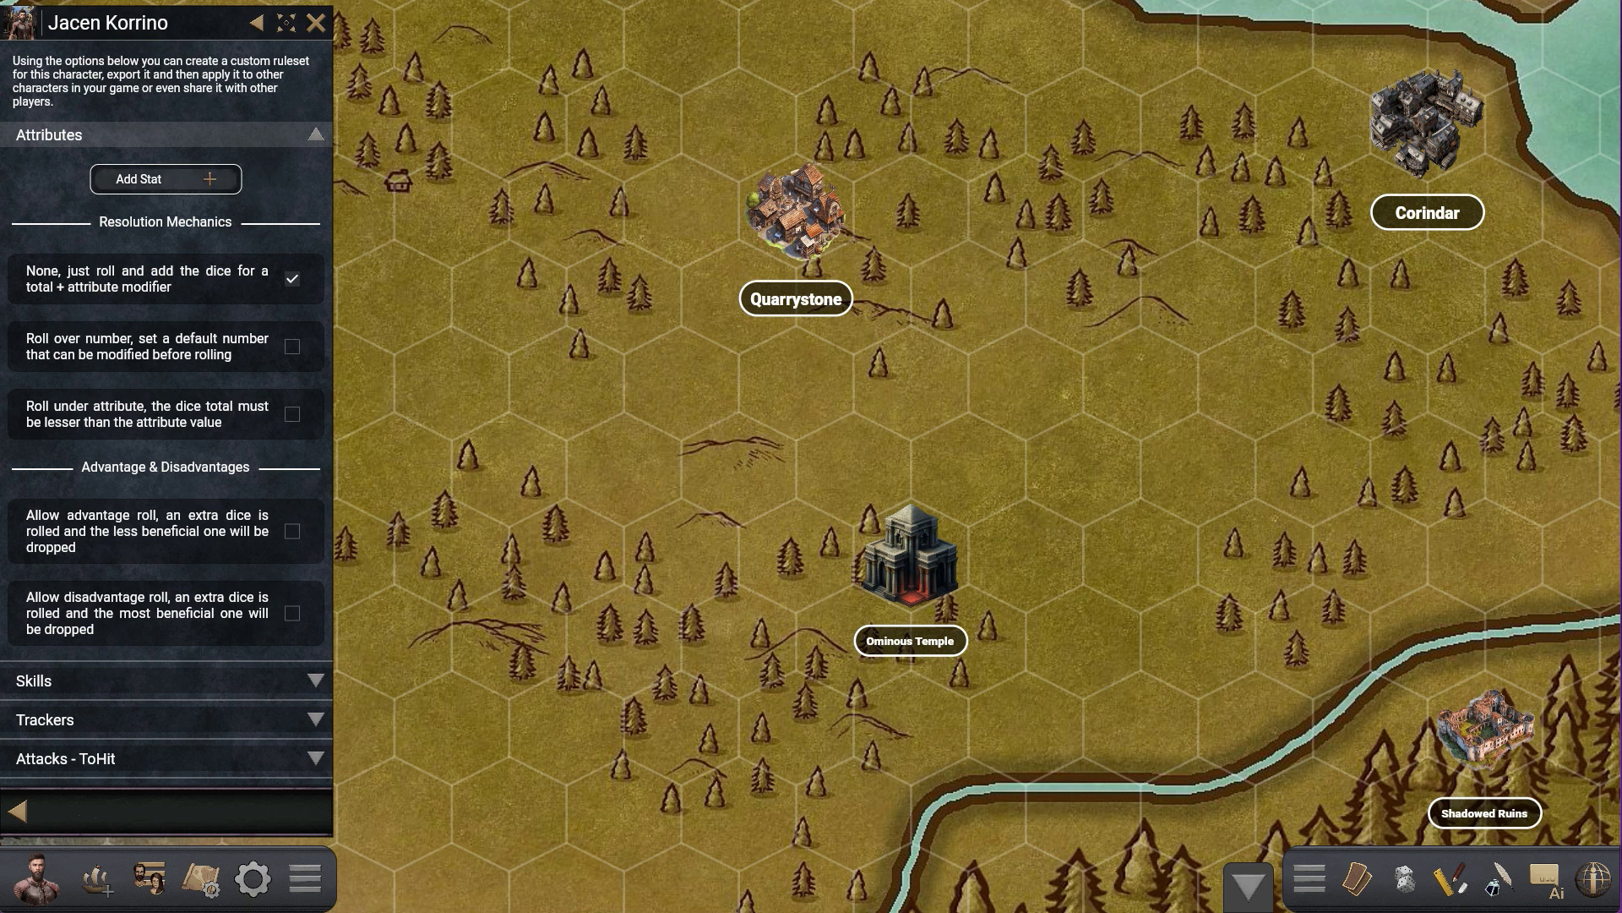
click(166, 179)
click(846, 430)
text(STR)
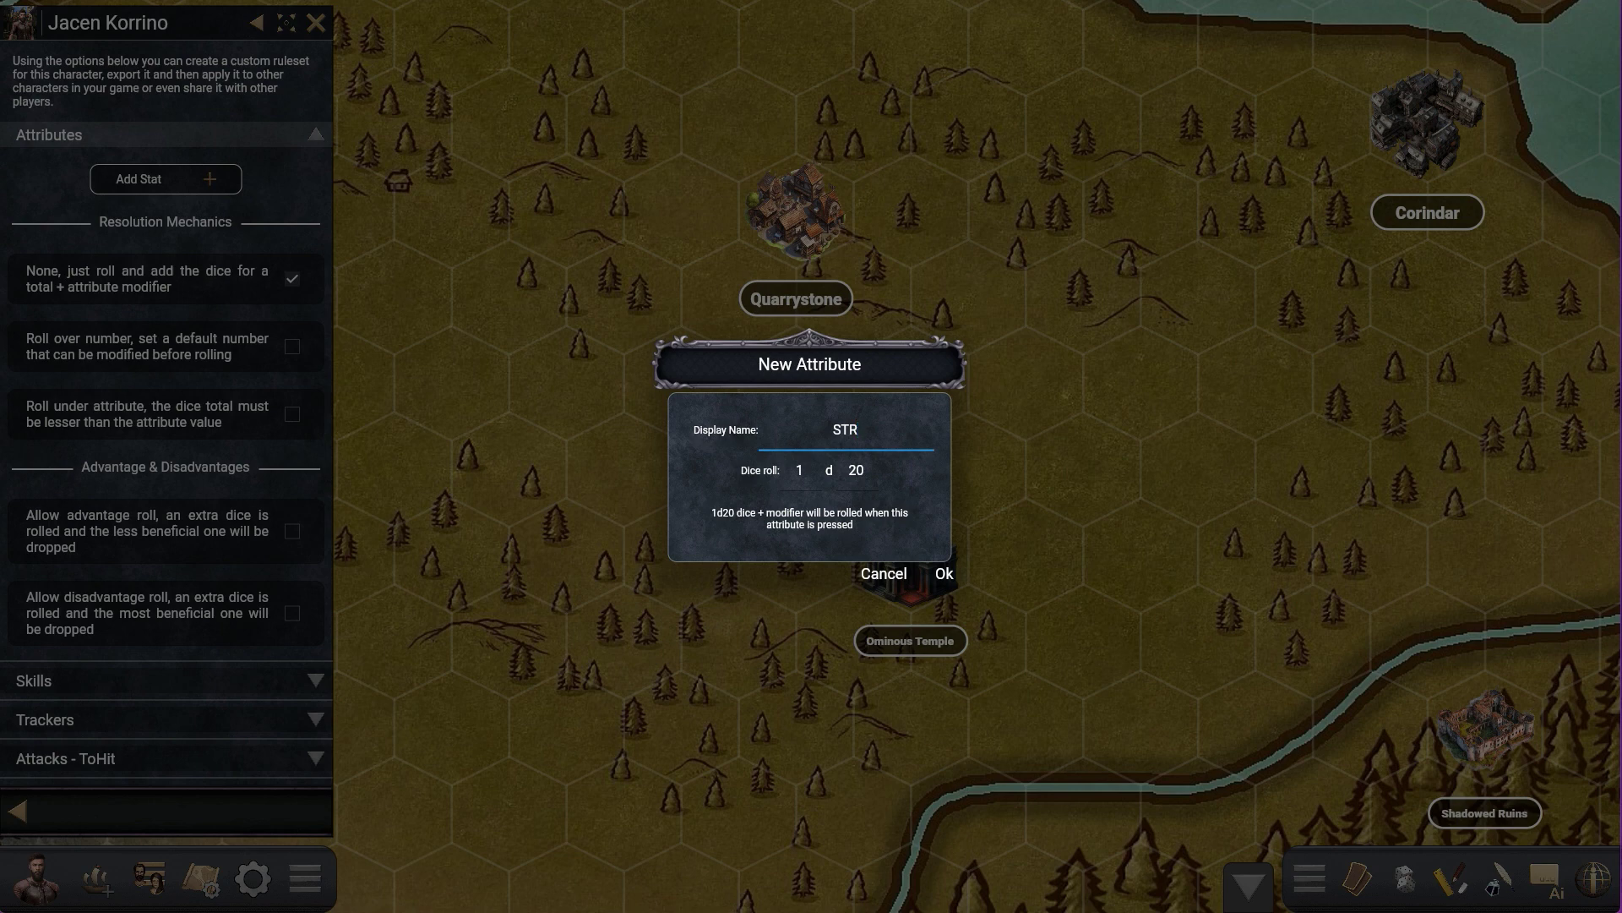
click(944, 574)
Step: Add three more attributes named DEX, CON and INT, each with a 1d20 dice roll
click(165, 232)
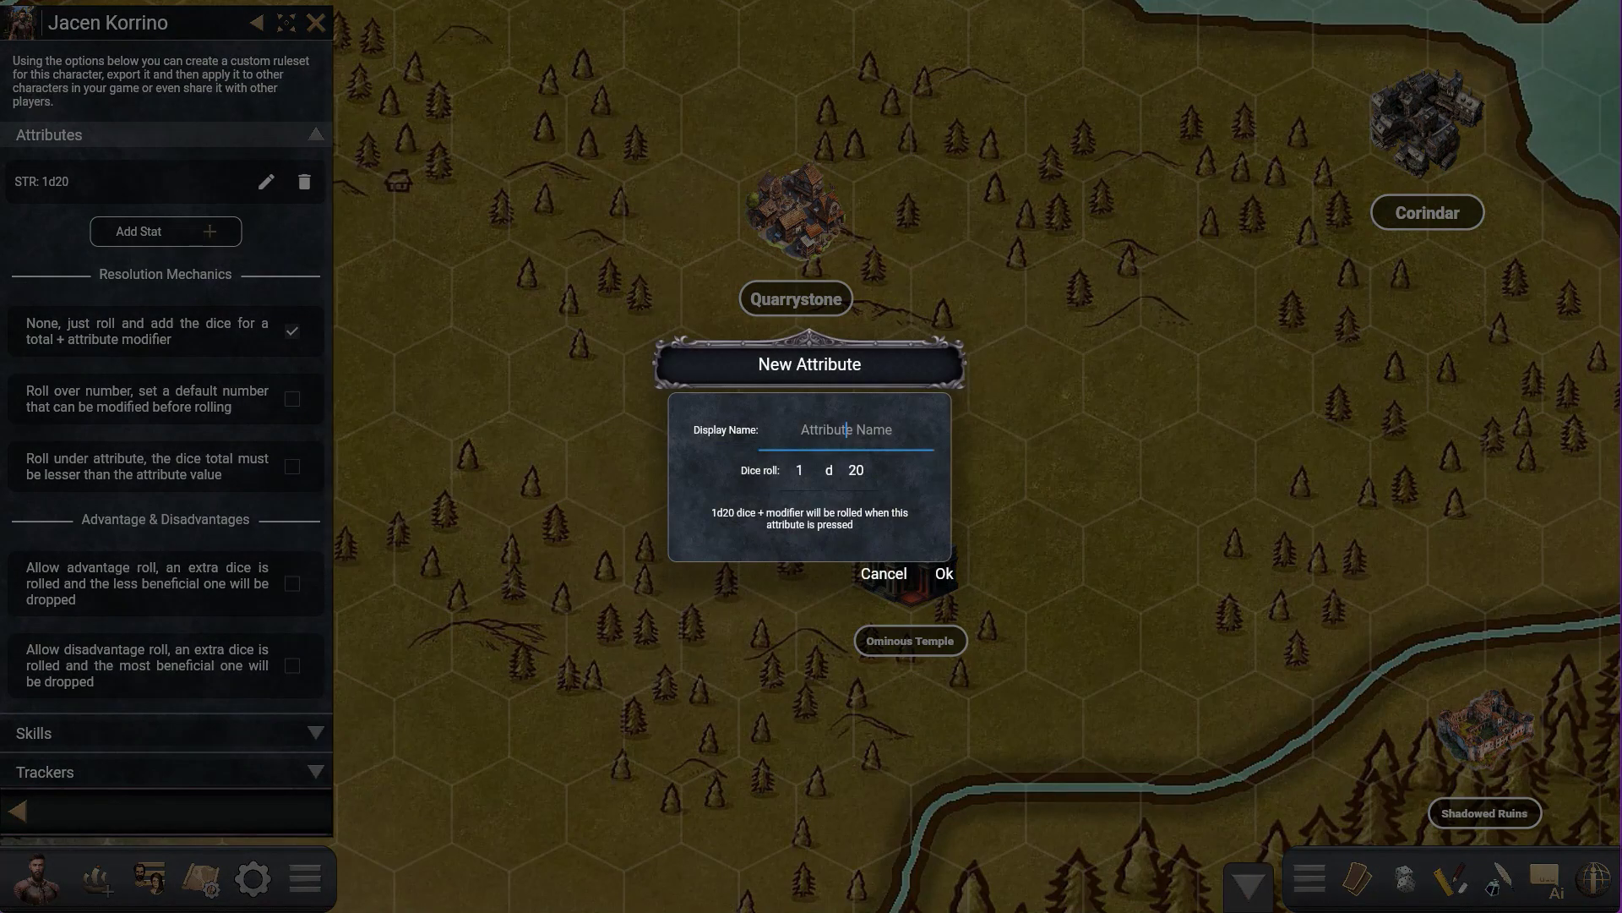
text(DEX)
key(Return)
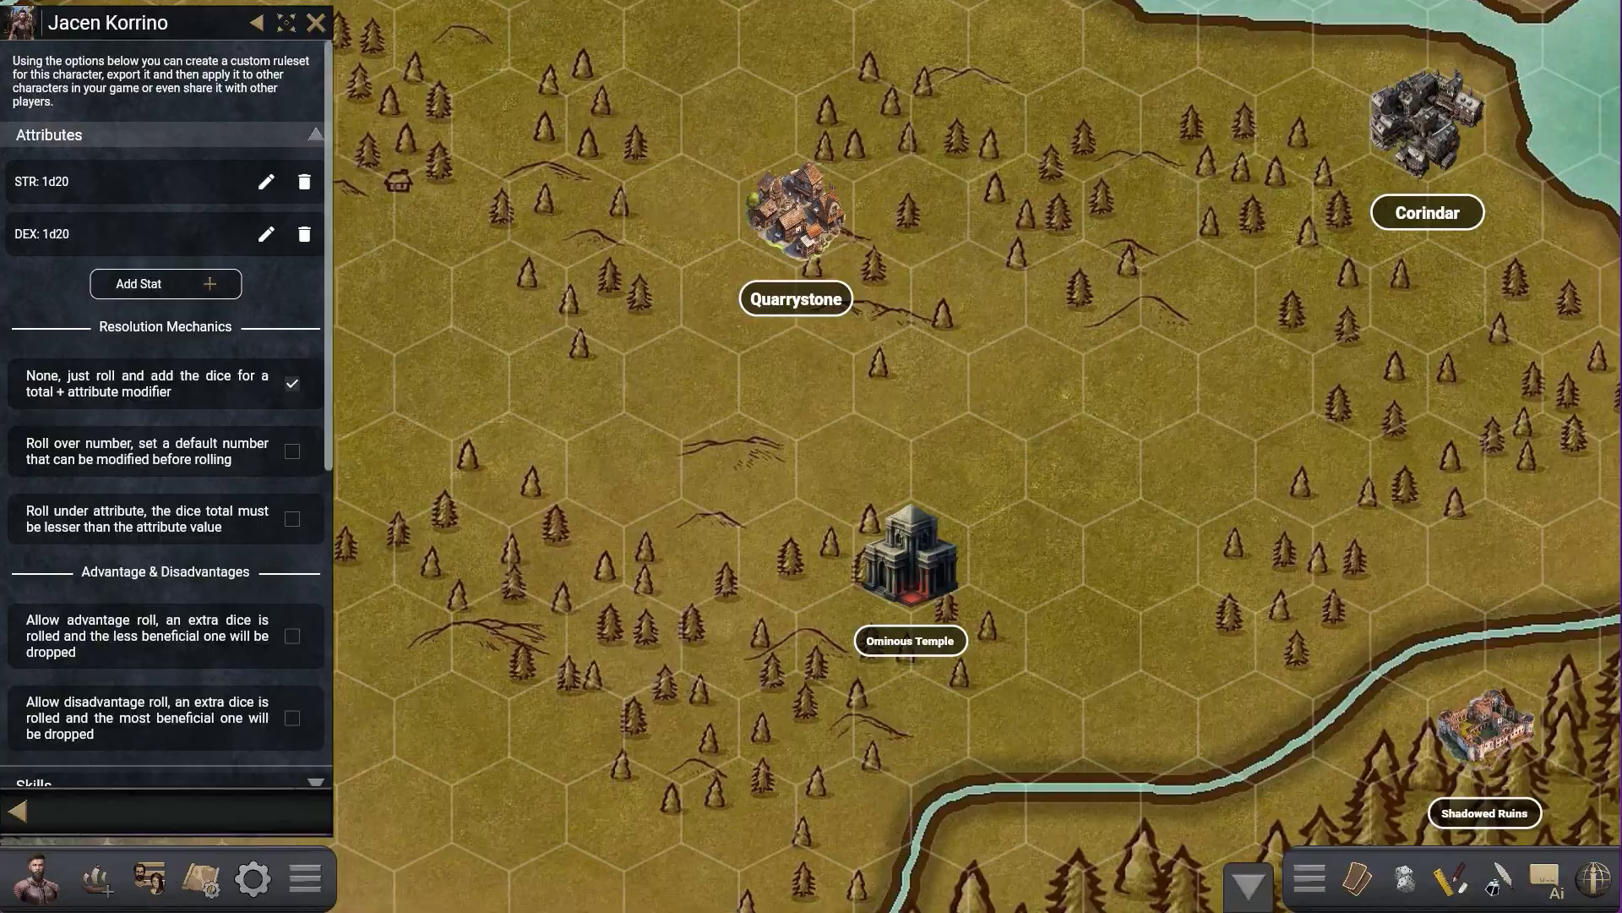
key(Return)
text(CON)
key(Return)
key(Return)
text(INT)
key(Return)
Step: Add the WIS and CHA attributes to the ruleset, both with a 1d20 dice roll
key(Return)
text(WIS)
key(Return)
key(Return)
text(CHA)
key(Return)
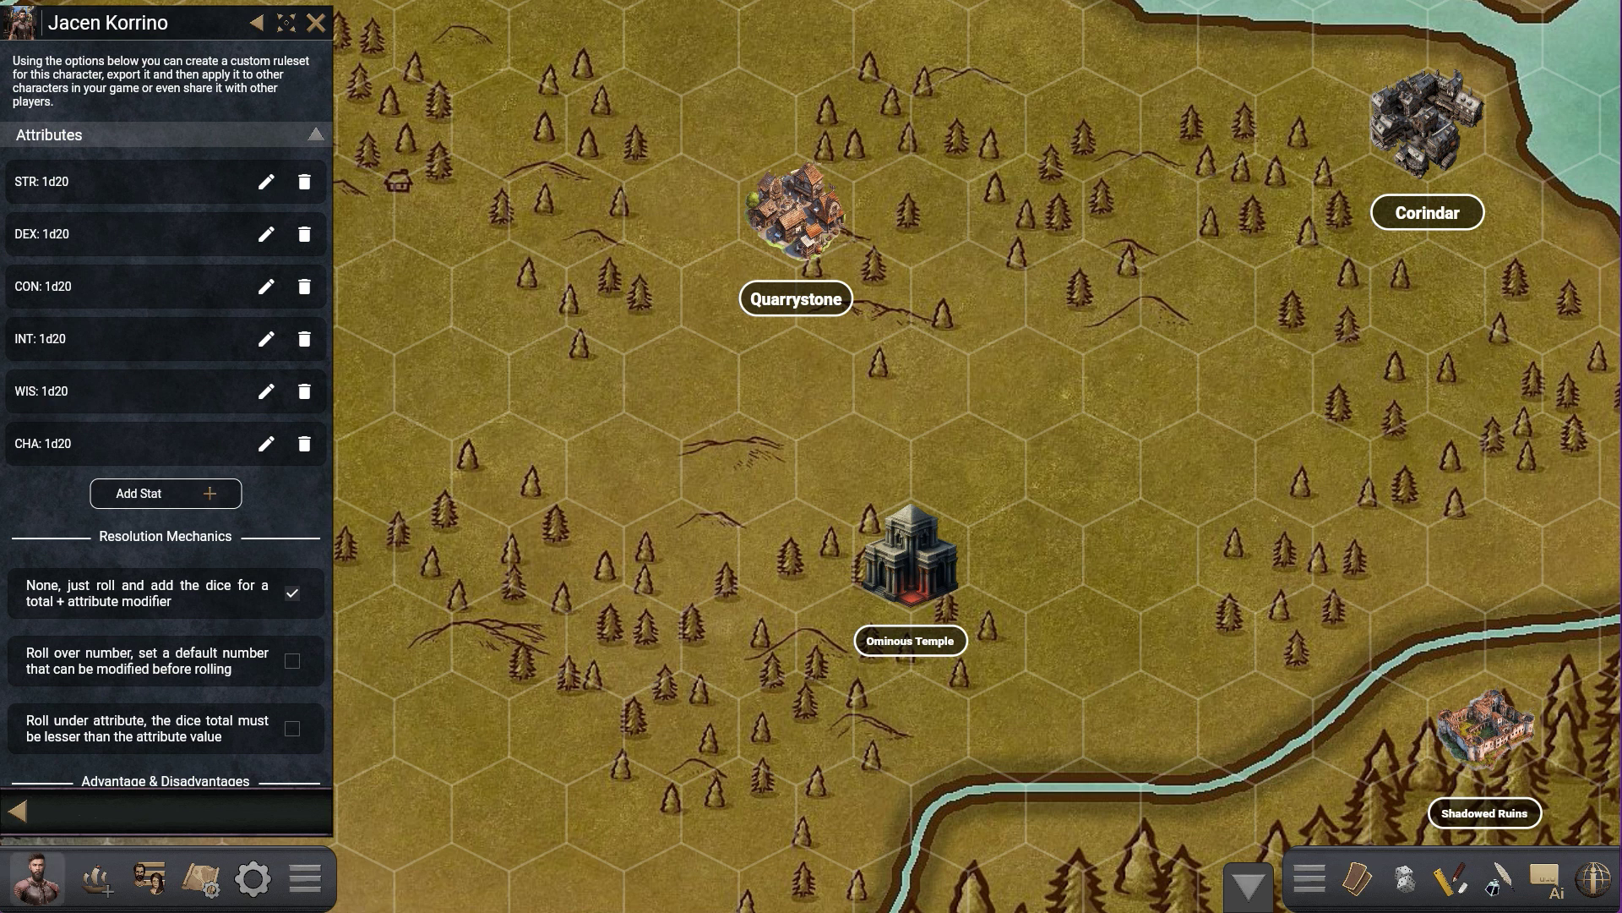
Step: Return to the character sheet and set the STR attribute to 2
click(37, 878)
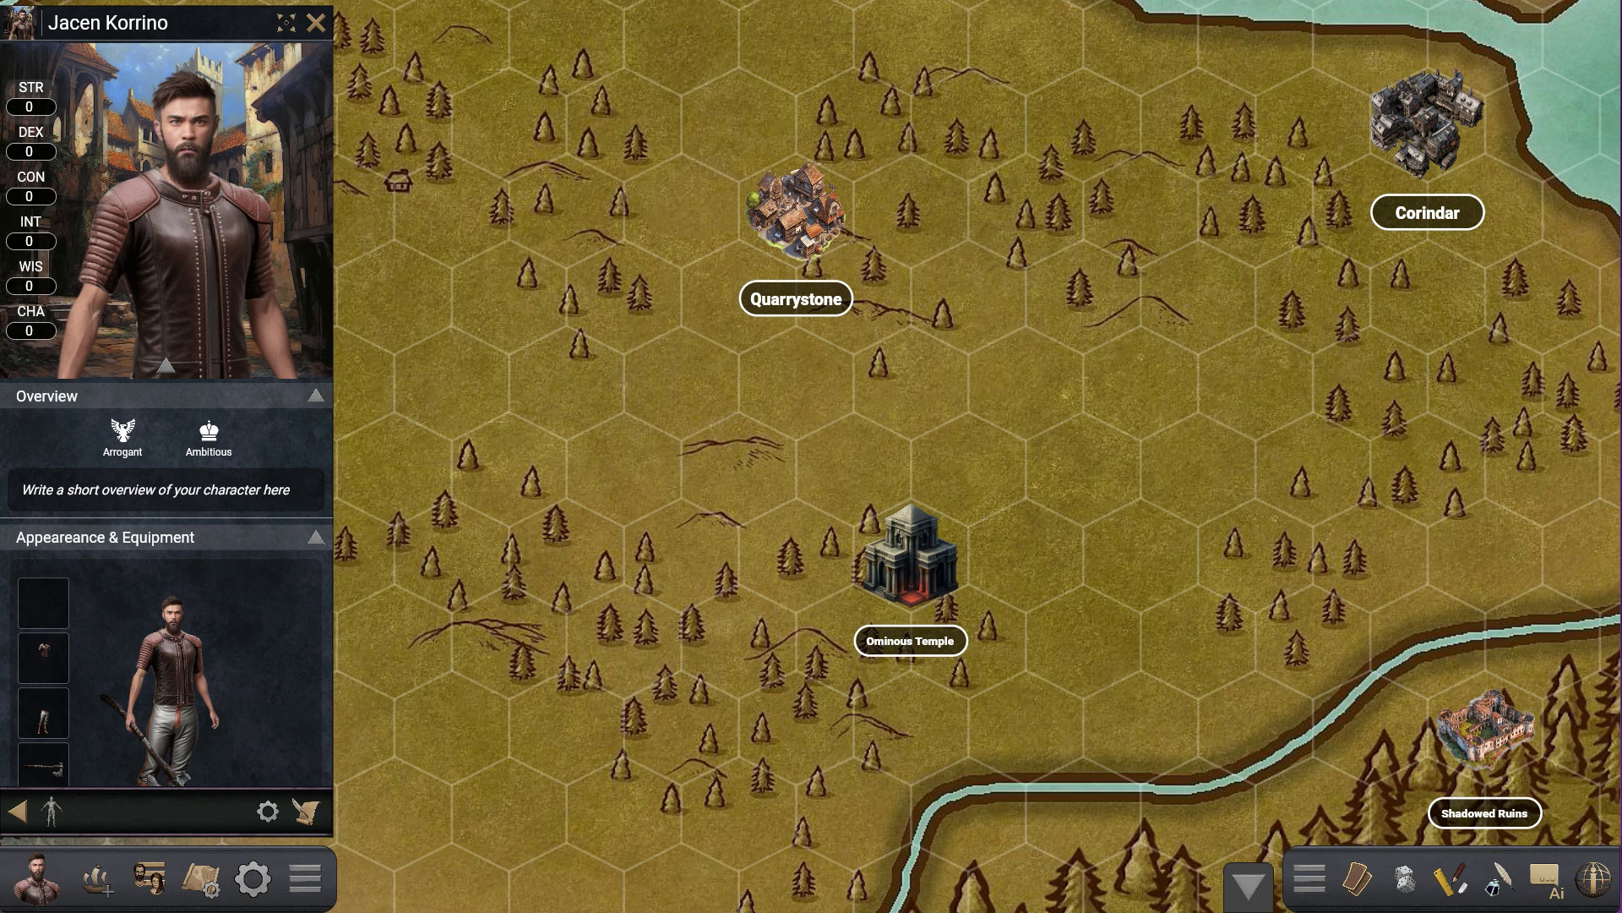
click(29, 99)
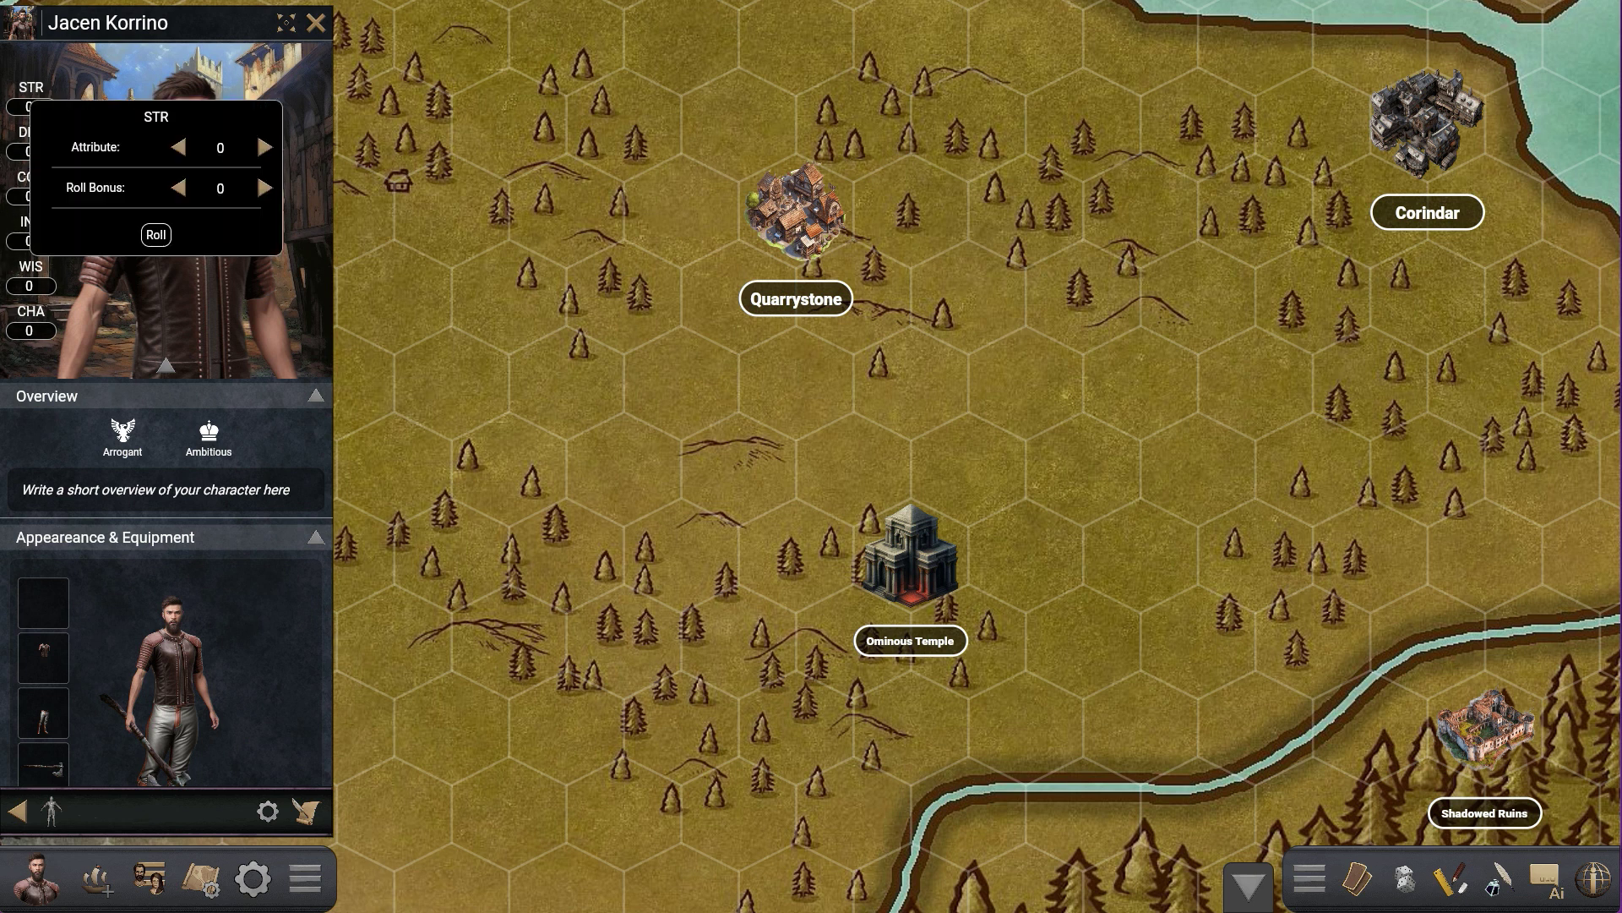
click(265, 147)
click(265, 147)
click(306, 169)
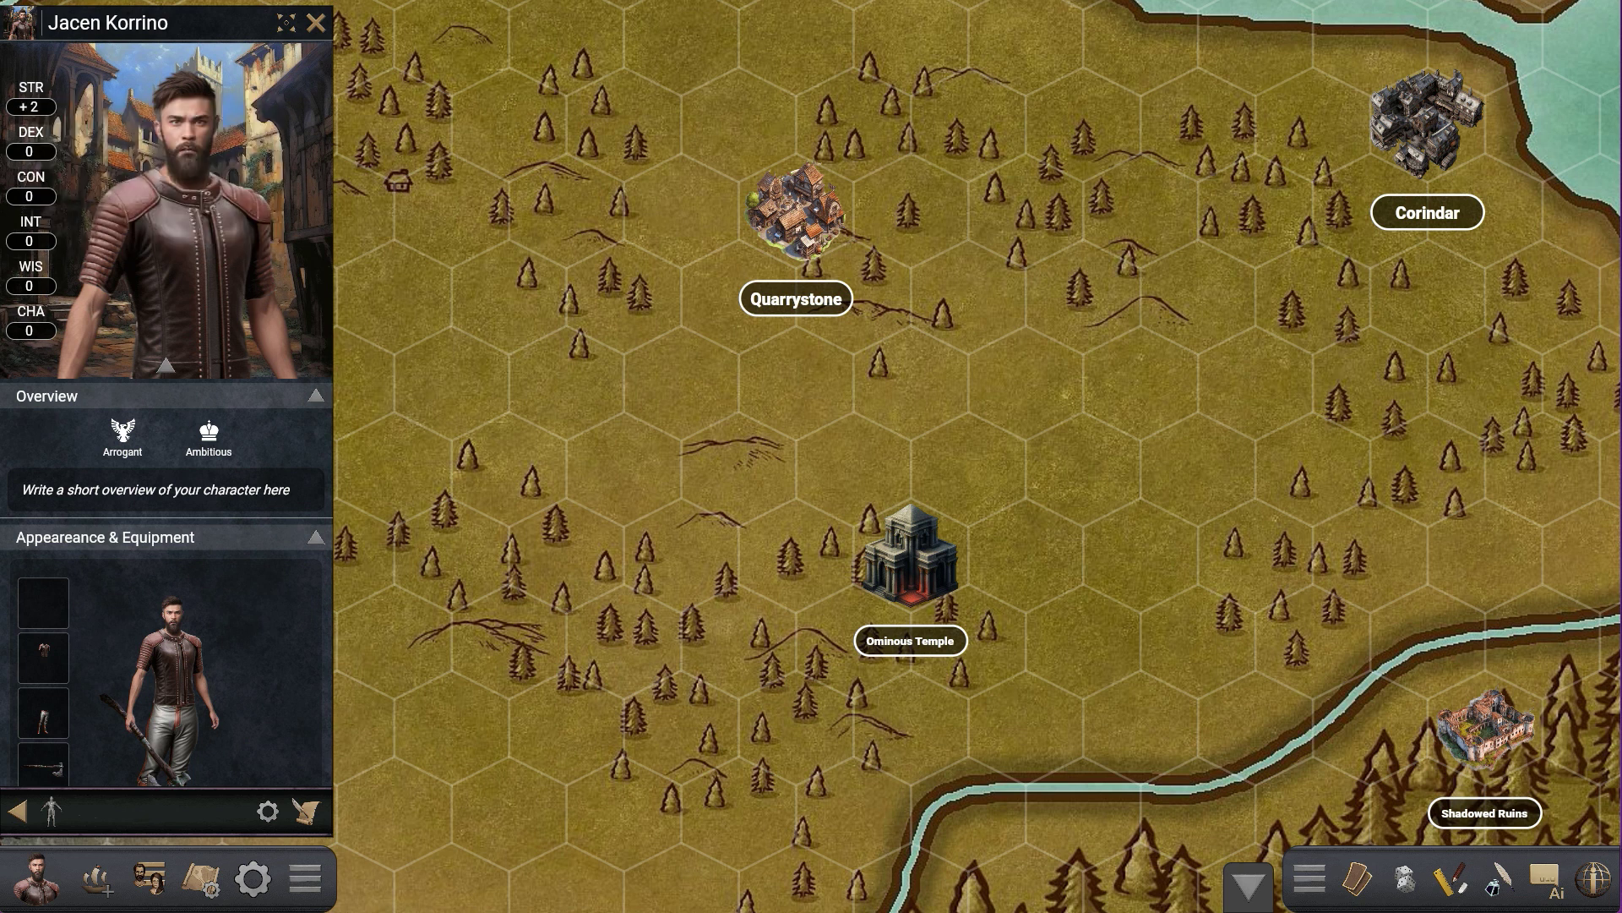
Step: Set the character's DEX attribute to 3 and CON attribute to 2
click(32, 152)
click(267, 200)
click(267, 199)
click(267, 199)
click(32, 179)
click(266, 225)
click(265, 225)
Step: Set the character's INT attribute to 2, and WIS and CHA to 1 each
click(27, 241)
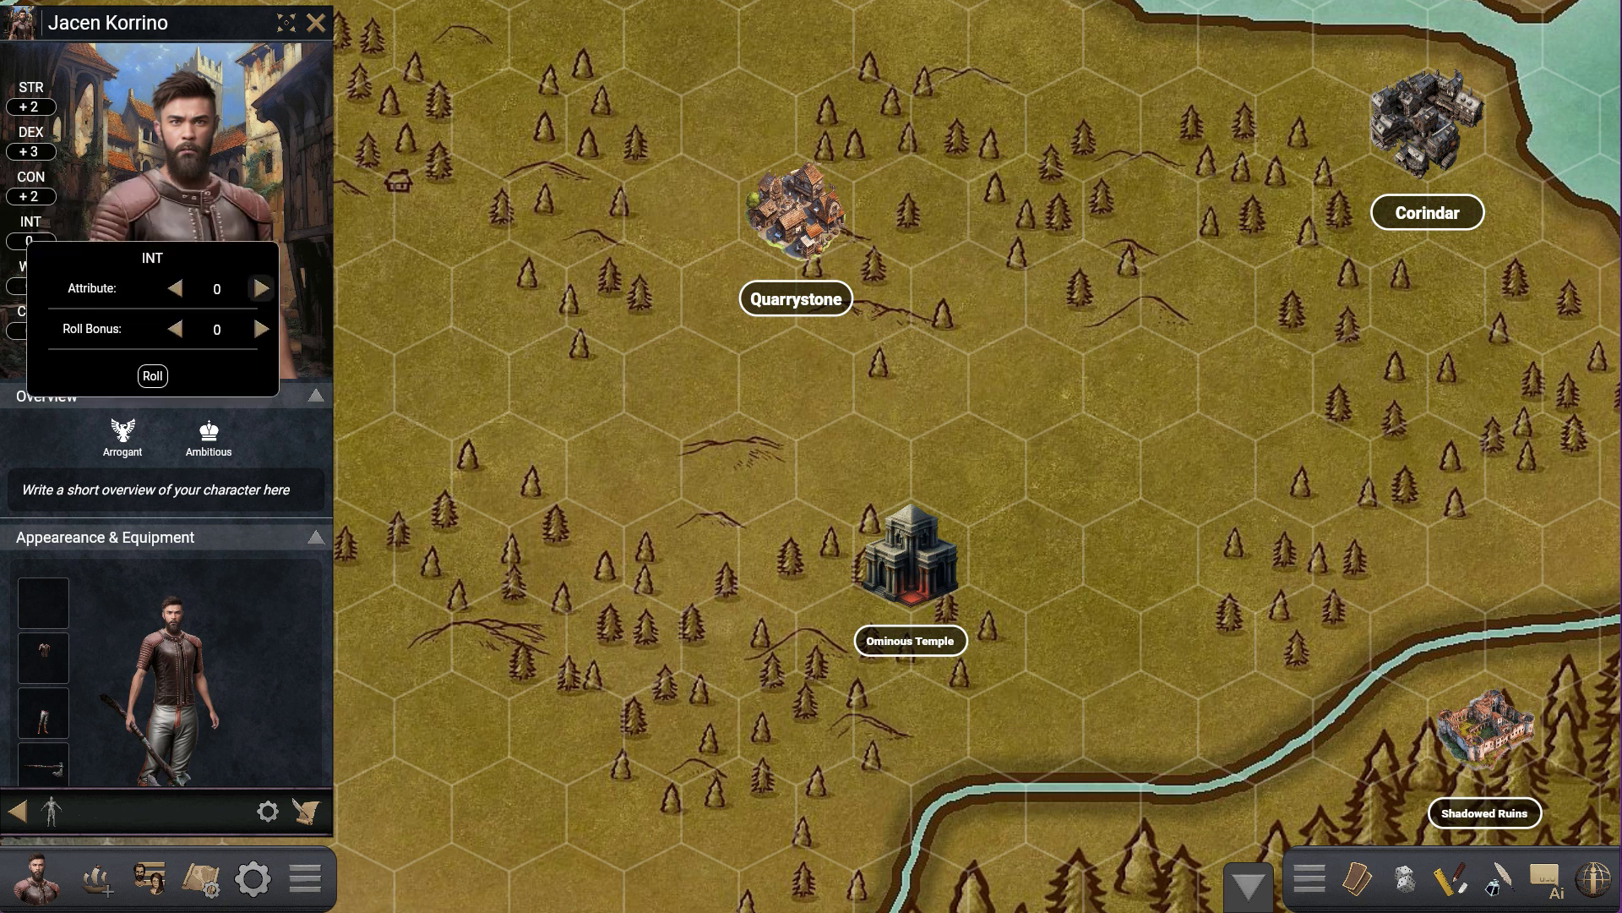
click(261, 288)
click(261, 289)
click(38, 286)
click(273, 333)
click(30, 331)
click(267, 379)
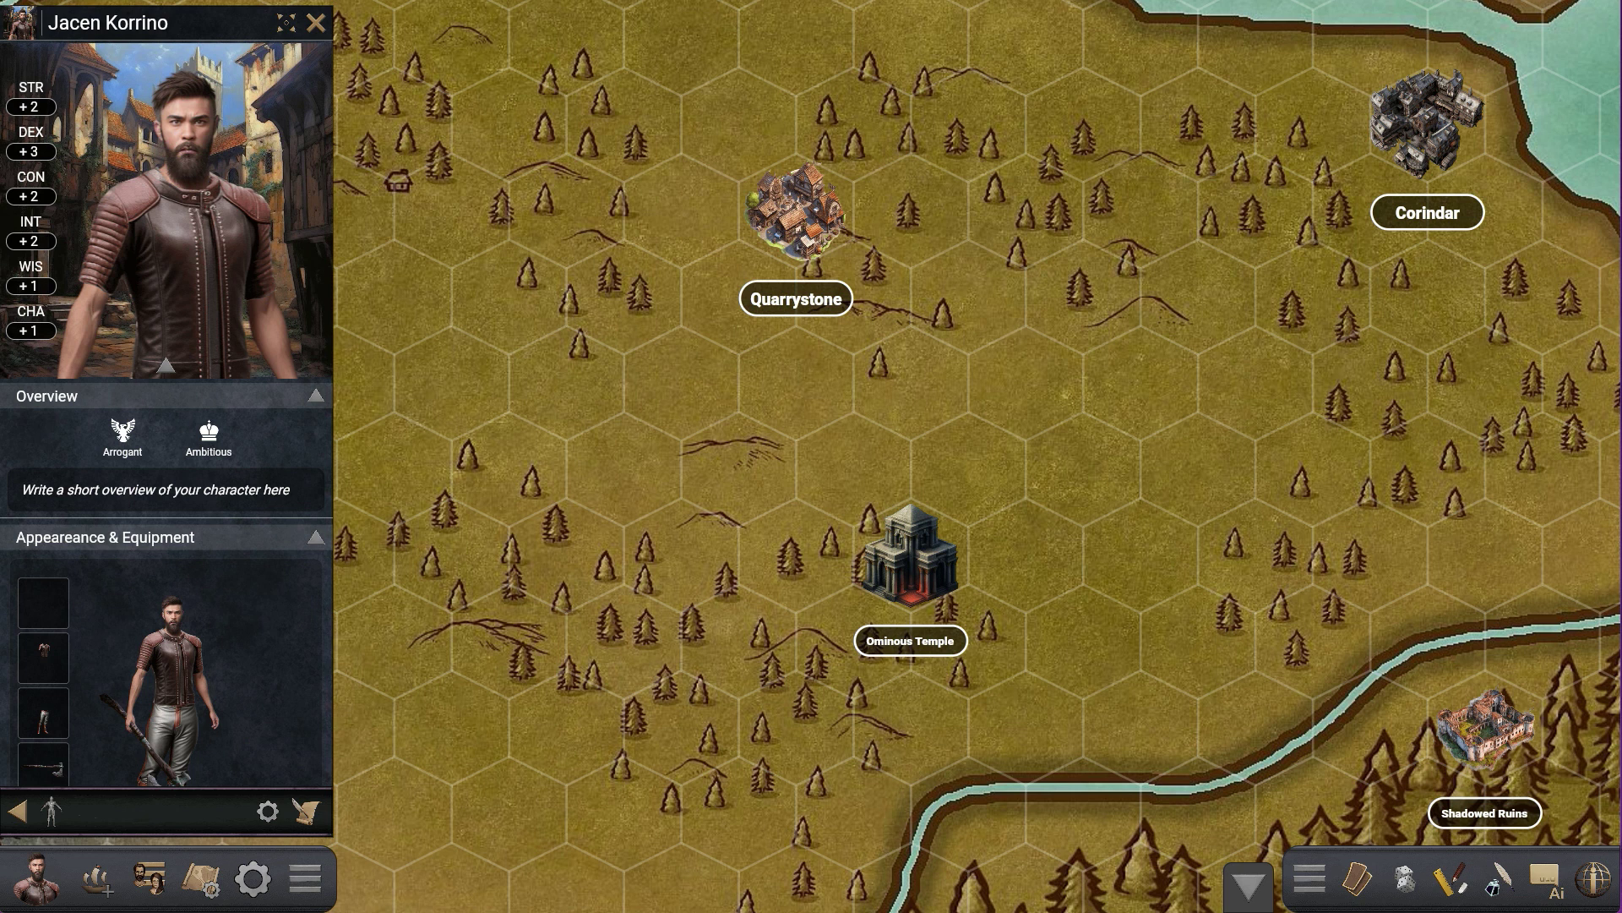
Step: Roll a STR check from the character sheet and dismiss the dice result
click(31, 106)
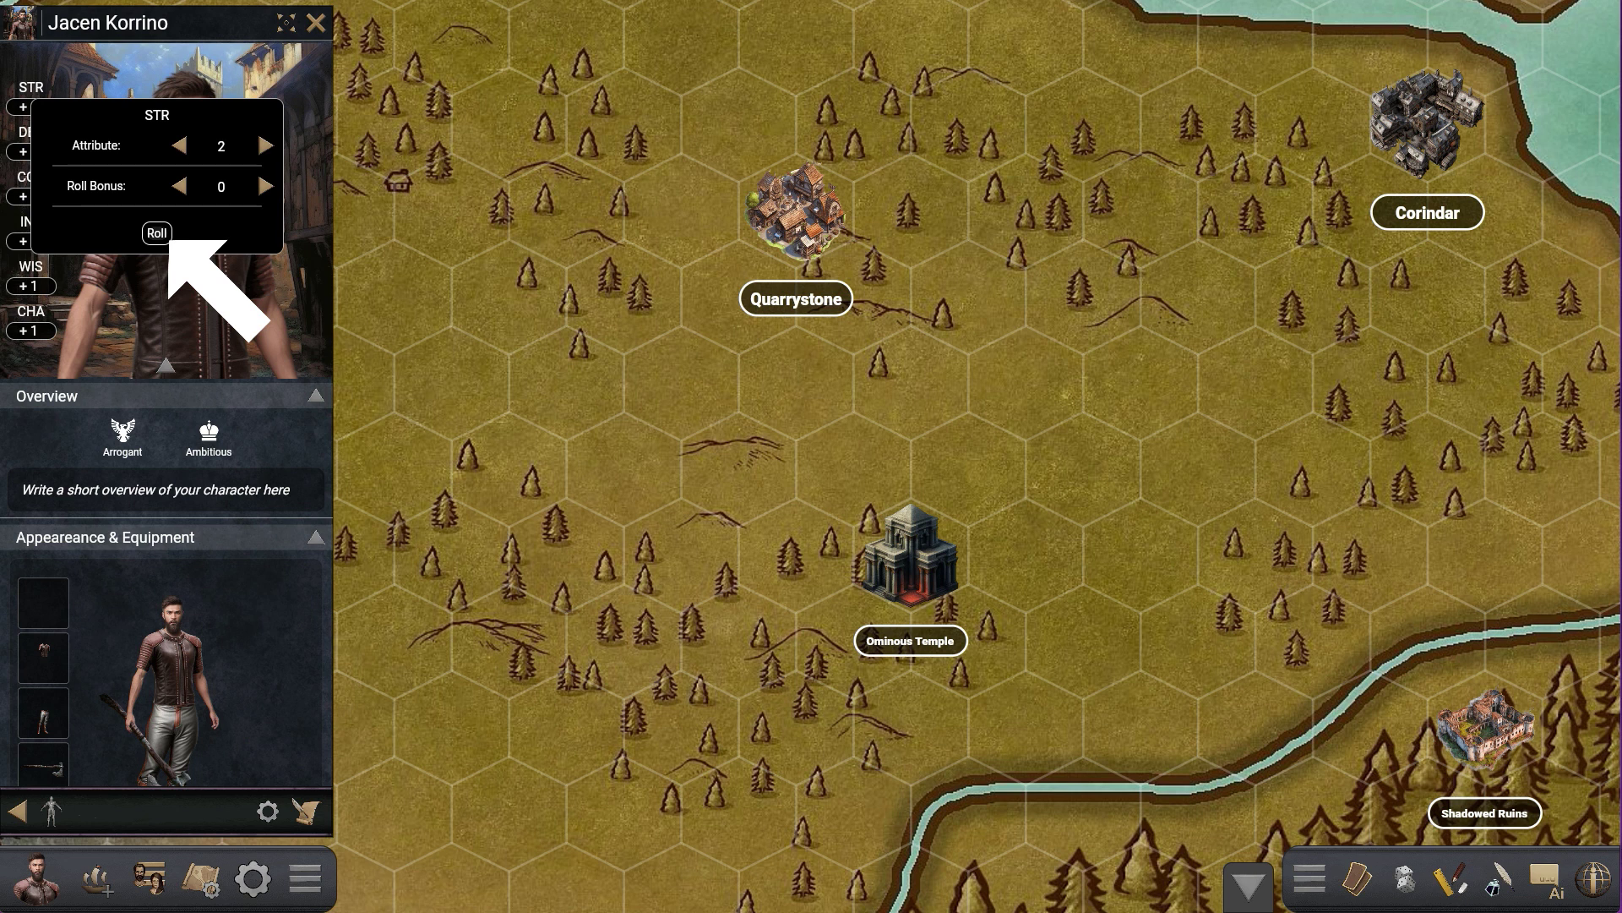
click(156, 233)
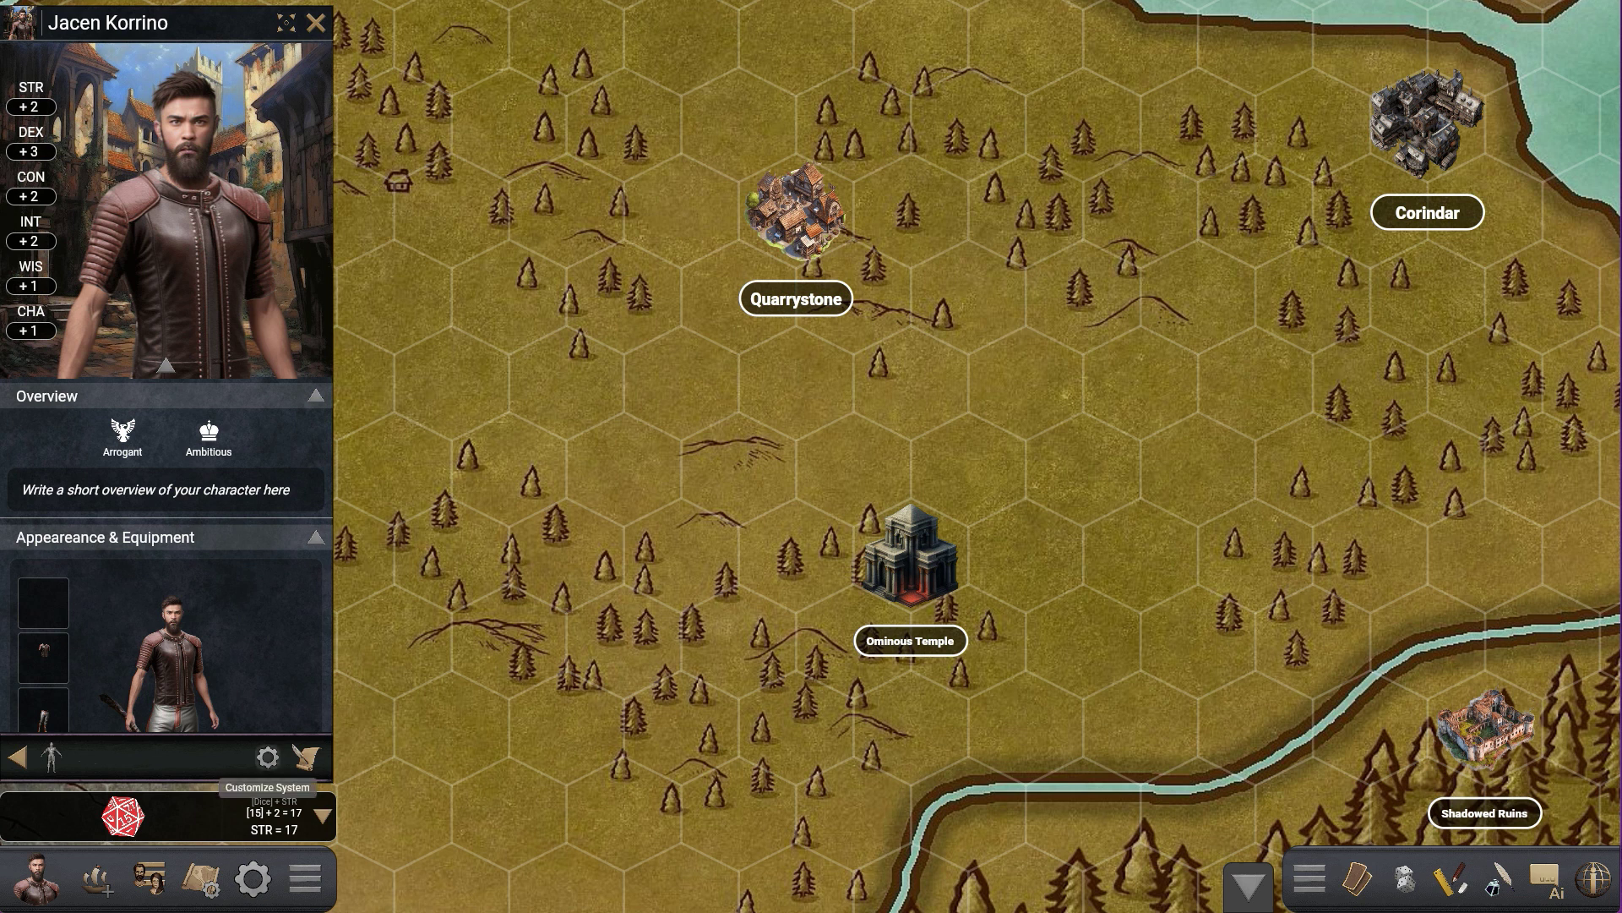
click(322, 815)
Step: Set the attributes' resolution mechanic to roll over number with a default target number of 12
click(267, 812)
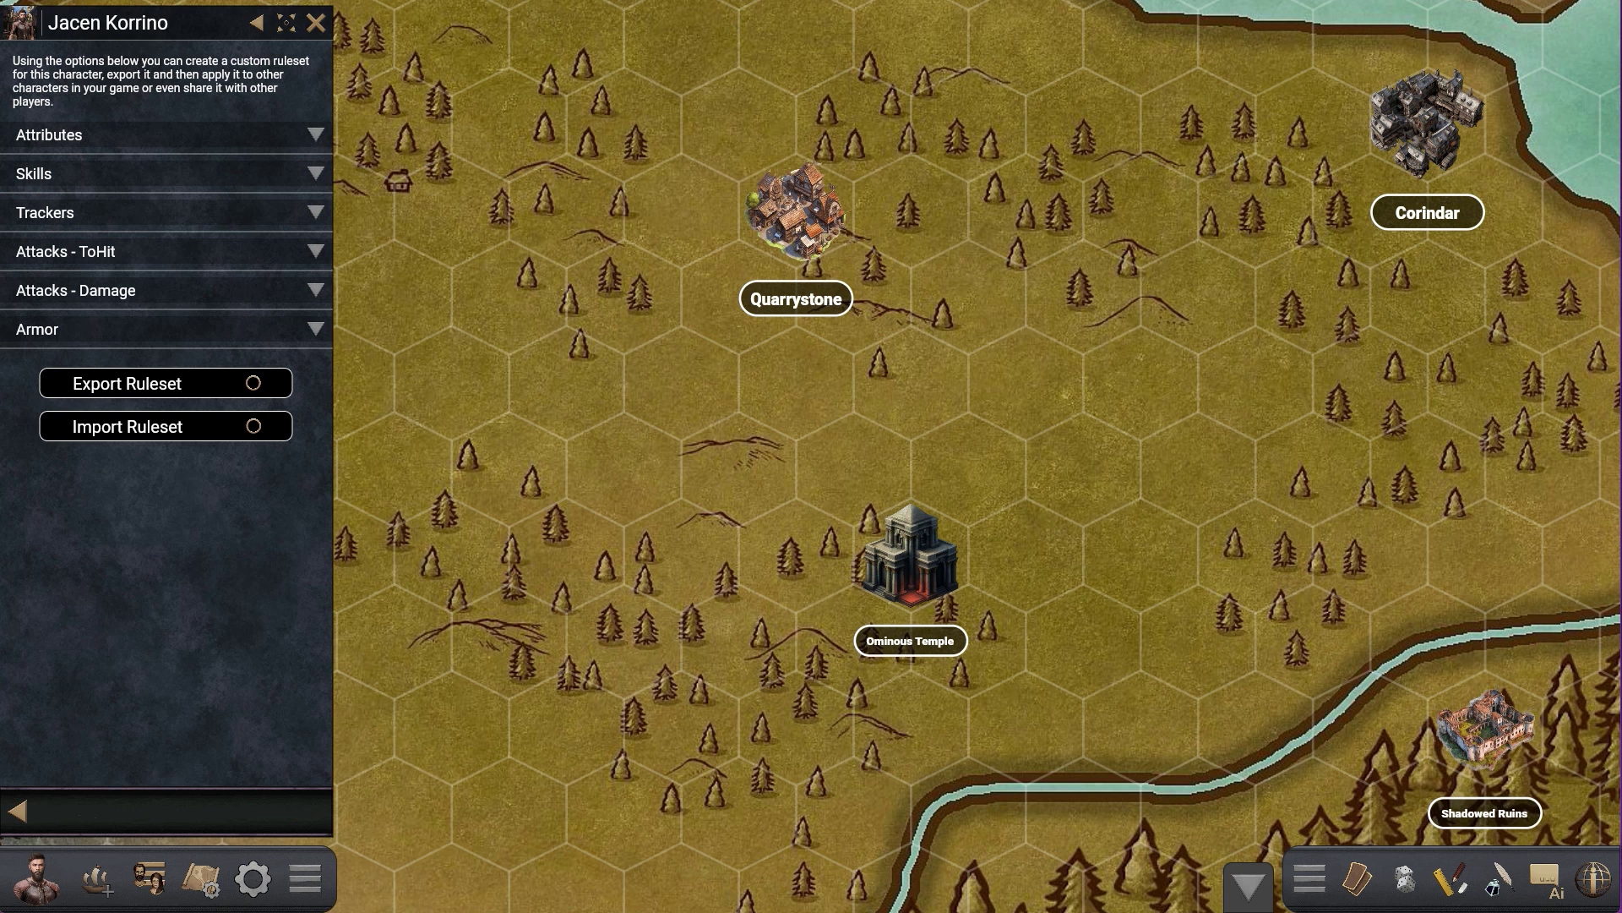
click(315, 135)
scroll(169, 414, down, 3)
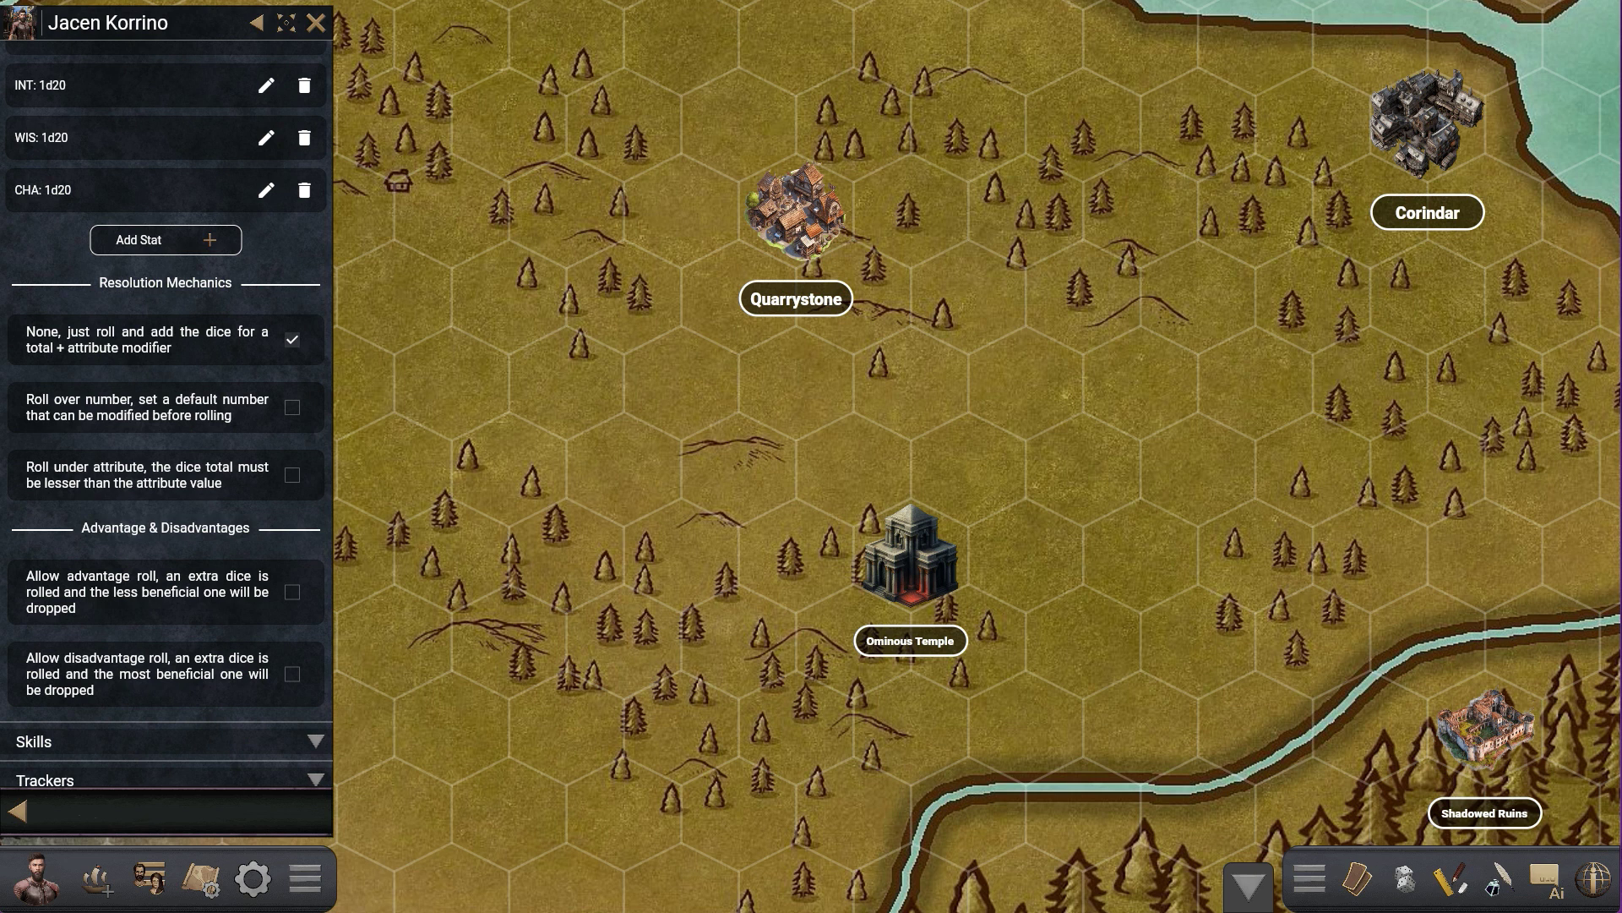
click(293, 407)
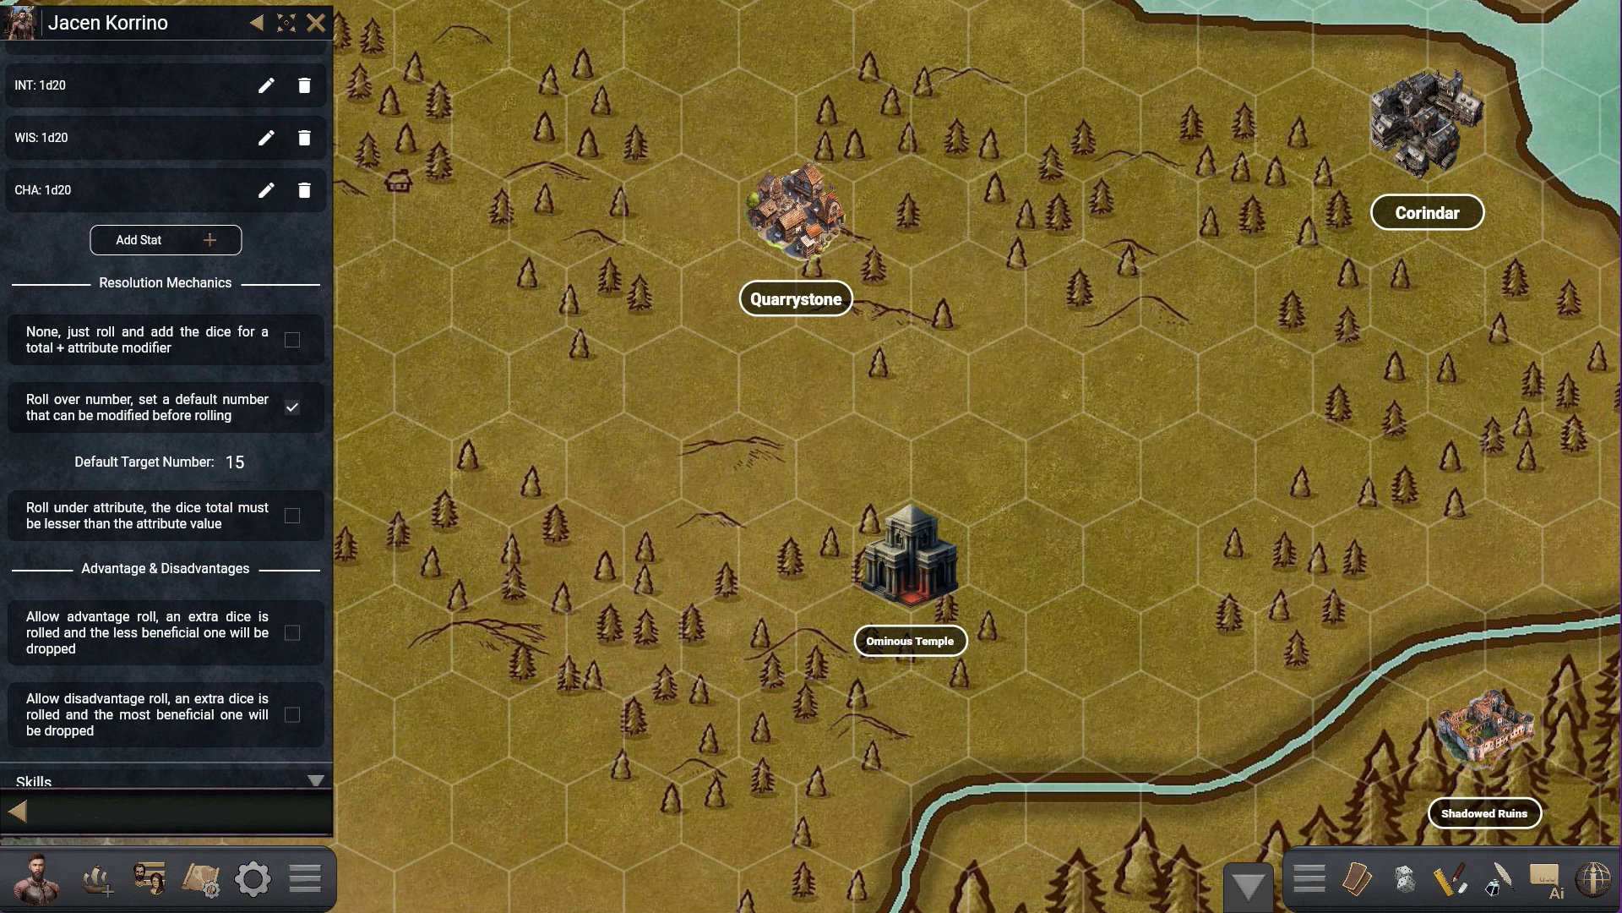
click(235, 462)
double_click(235, 462)
text(12)
key(Return)
Step: Allow advantage and disadvantage rolls for attributes and return to the character sheet
scroll(166, 423, down, 3)
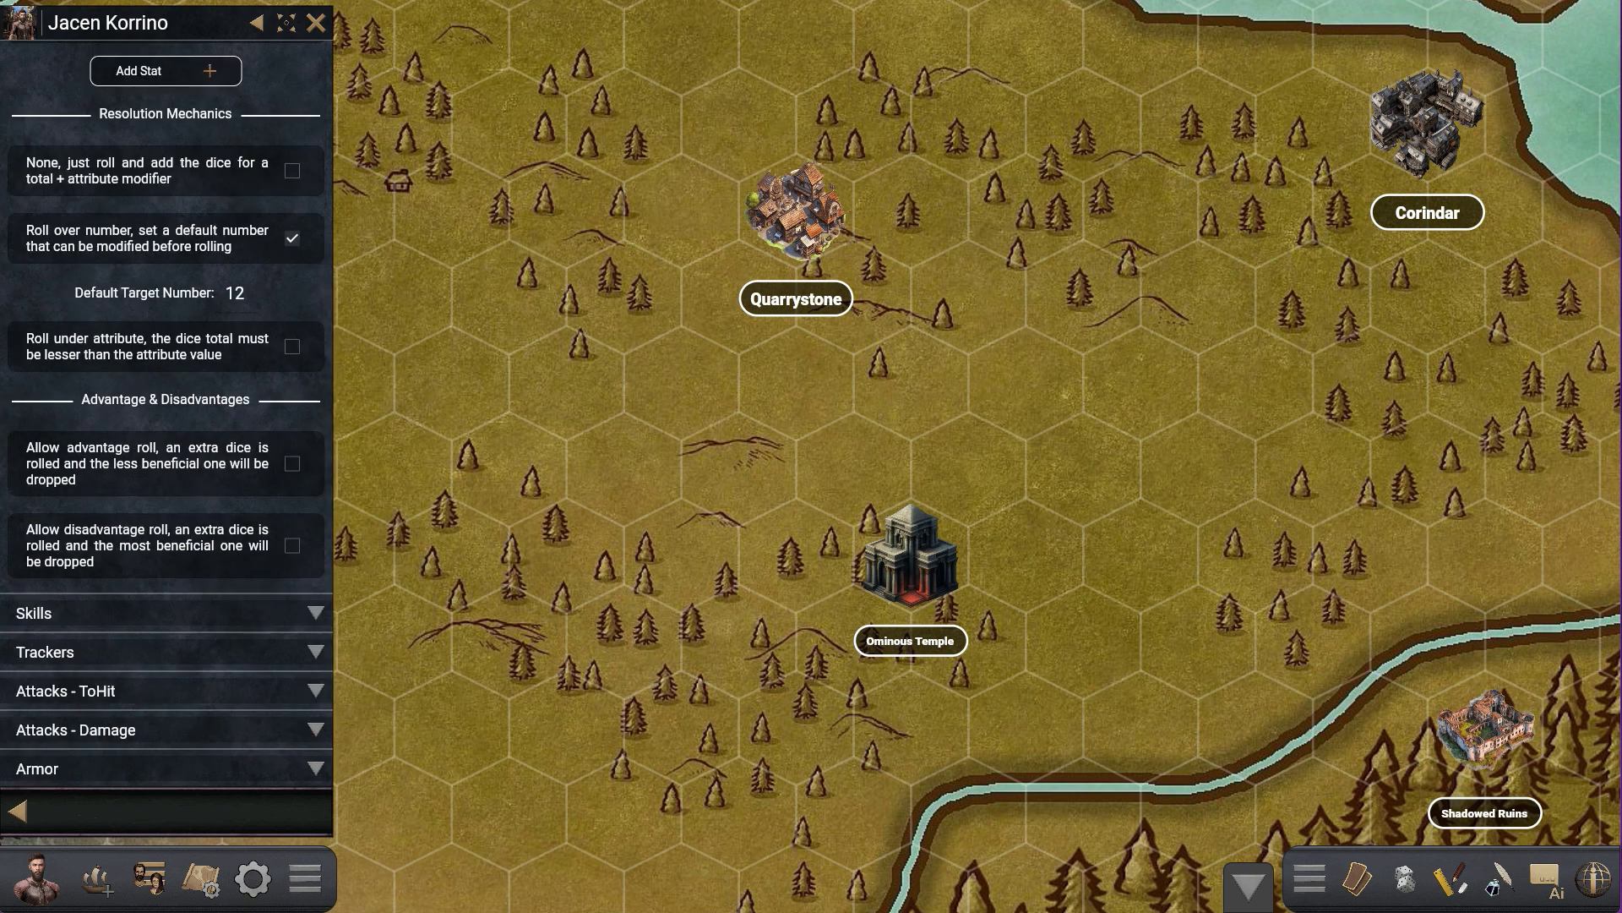
click(293, 464)
click(292, 545)
click(16, 811)
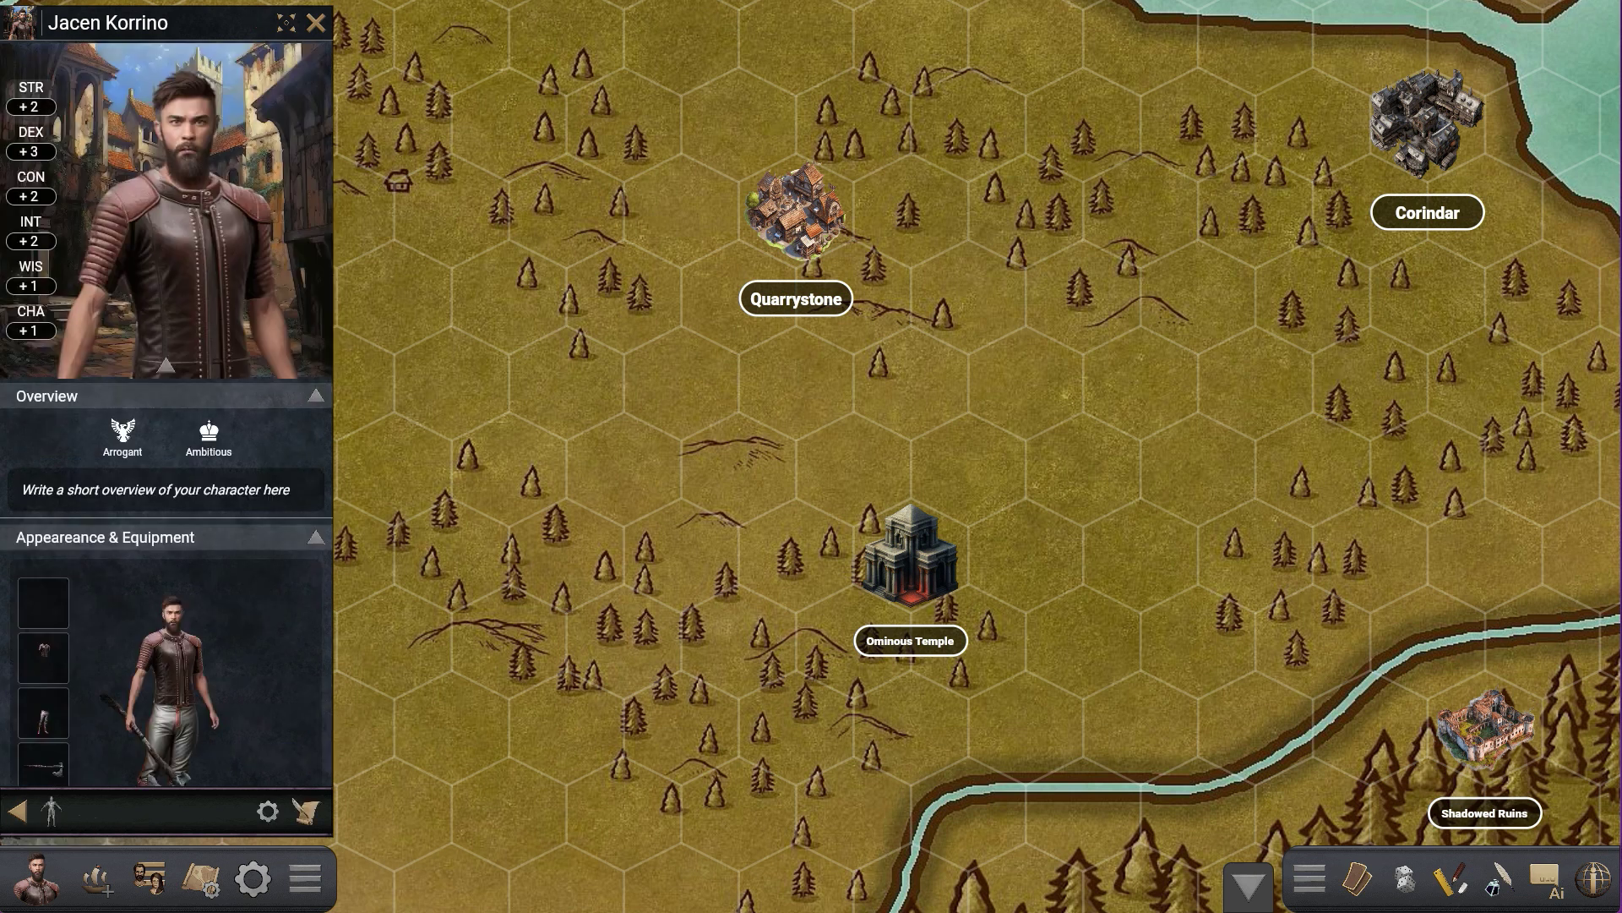
Step: Roll a plain STR check against target 12, and a DEX check with disadvantage against target 14
click(31, 98)
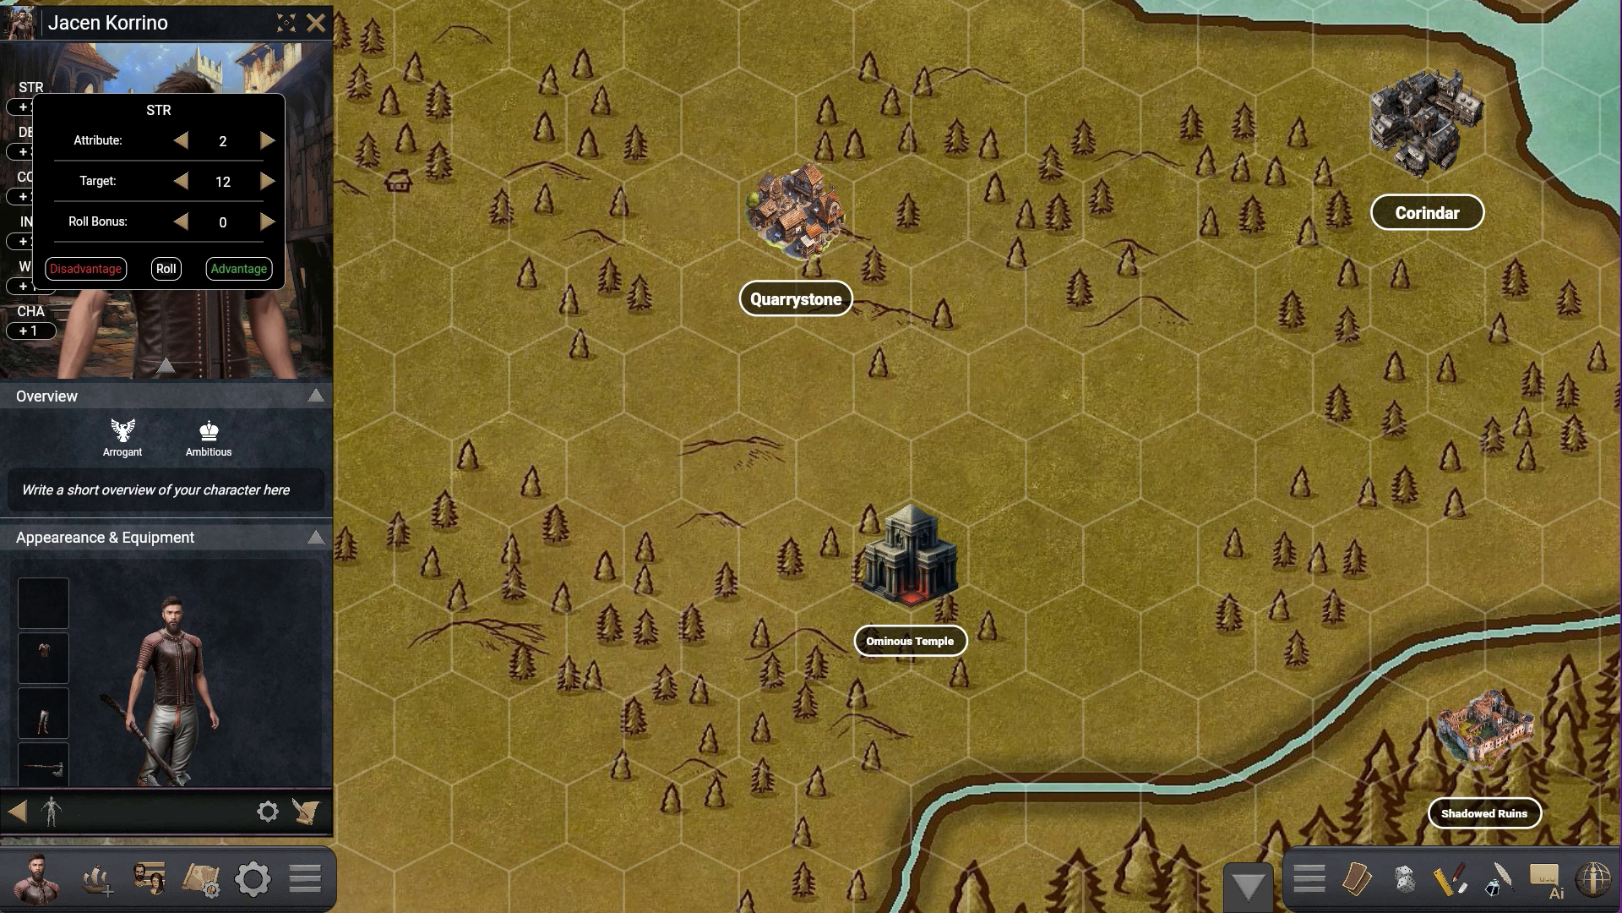
click(167, 269)
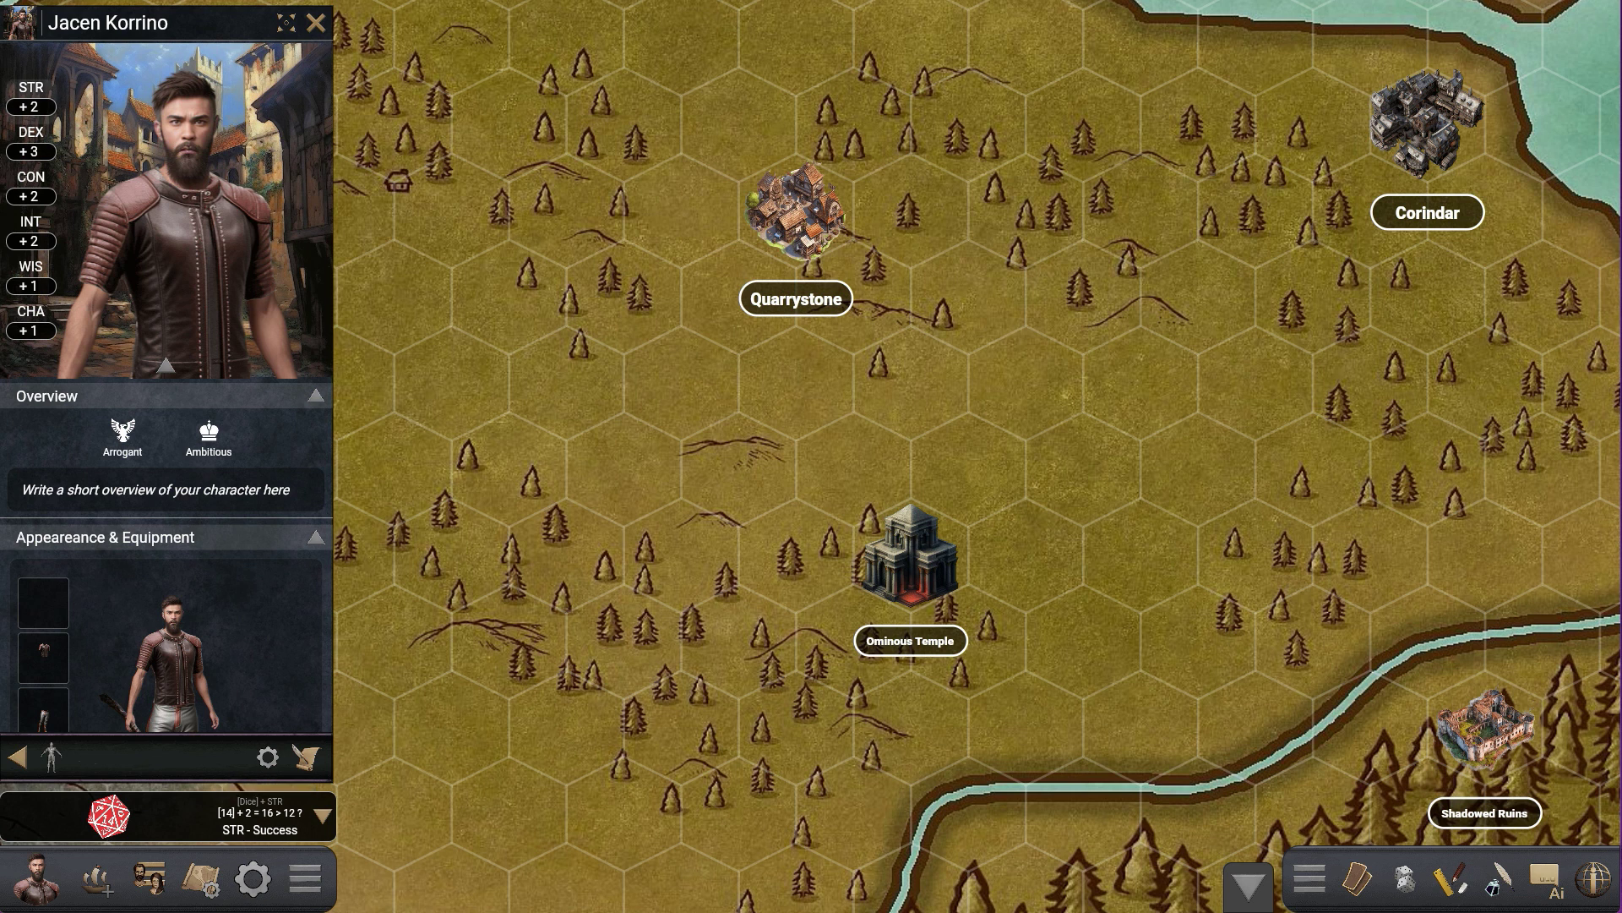
click(29, 151)
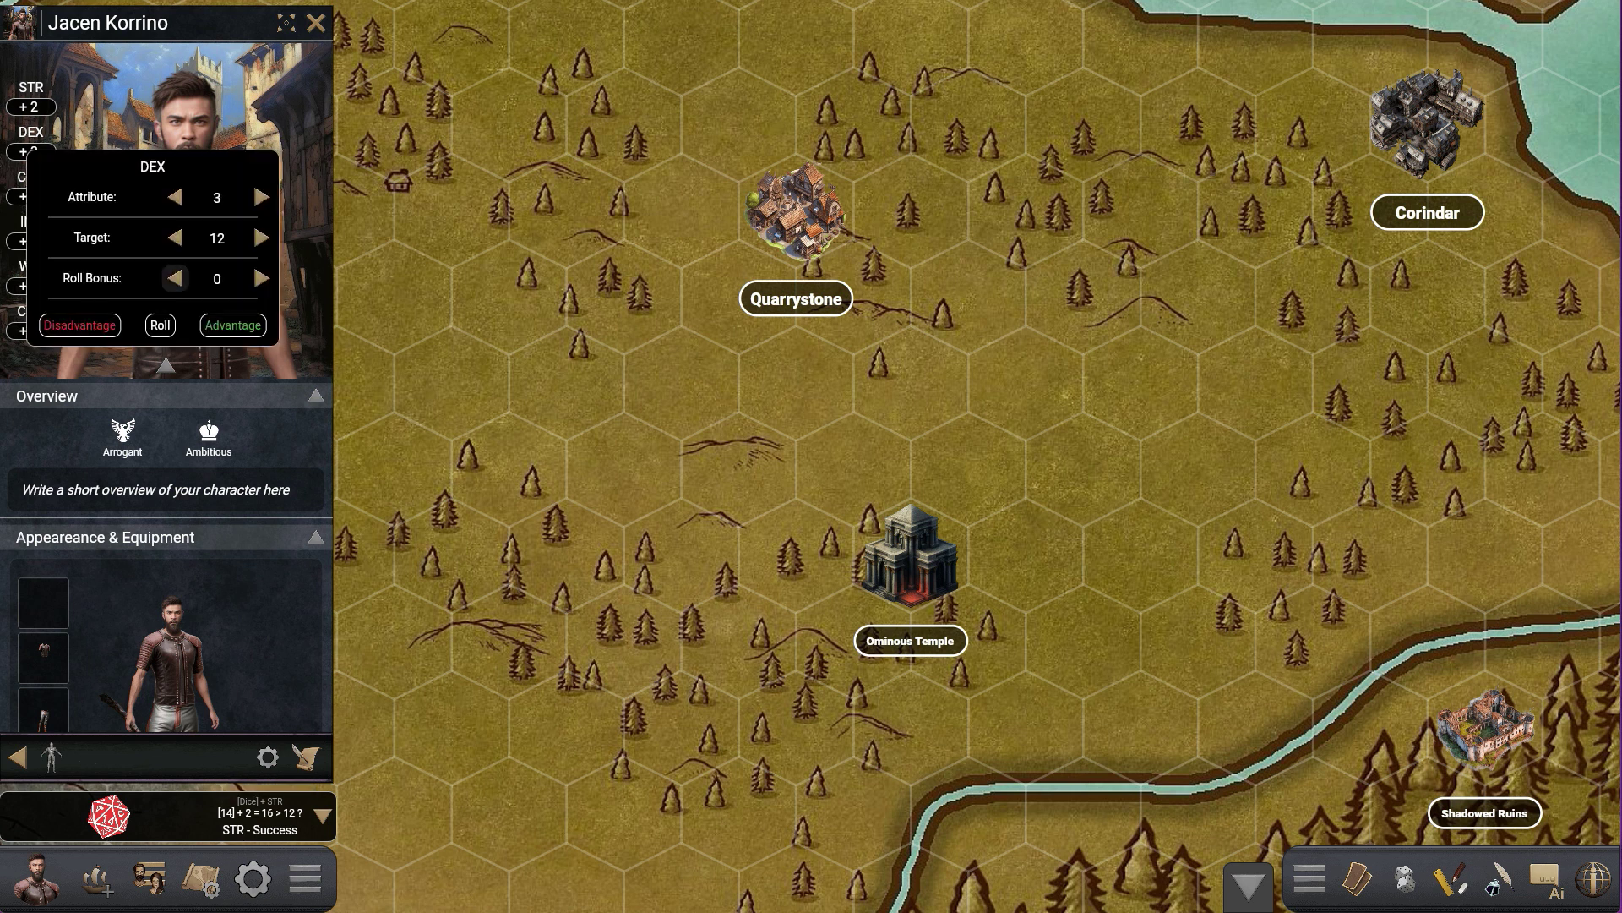
click(261, 237)
click(80, 325)
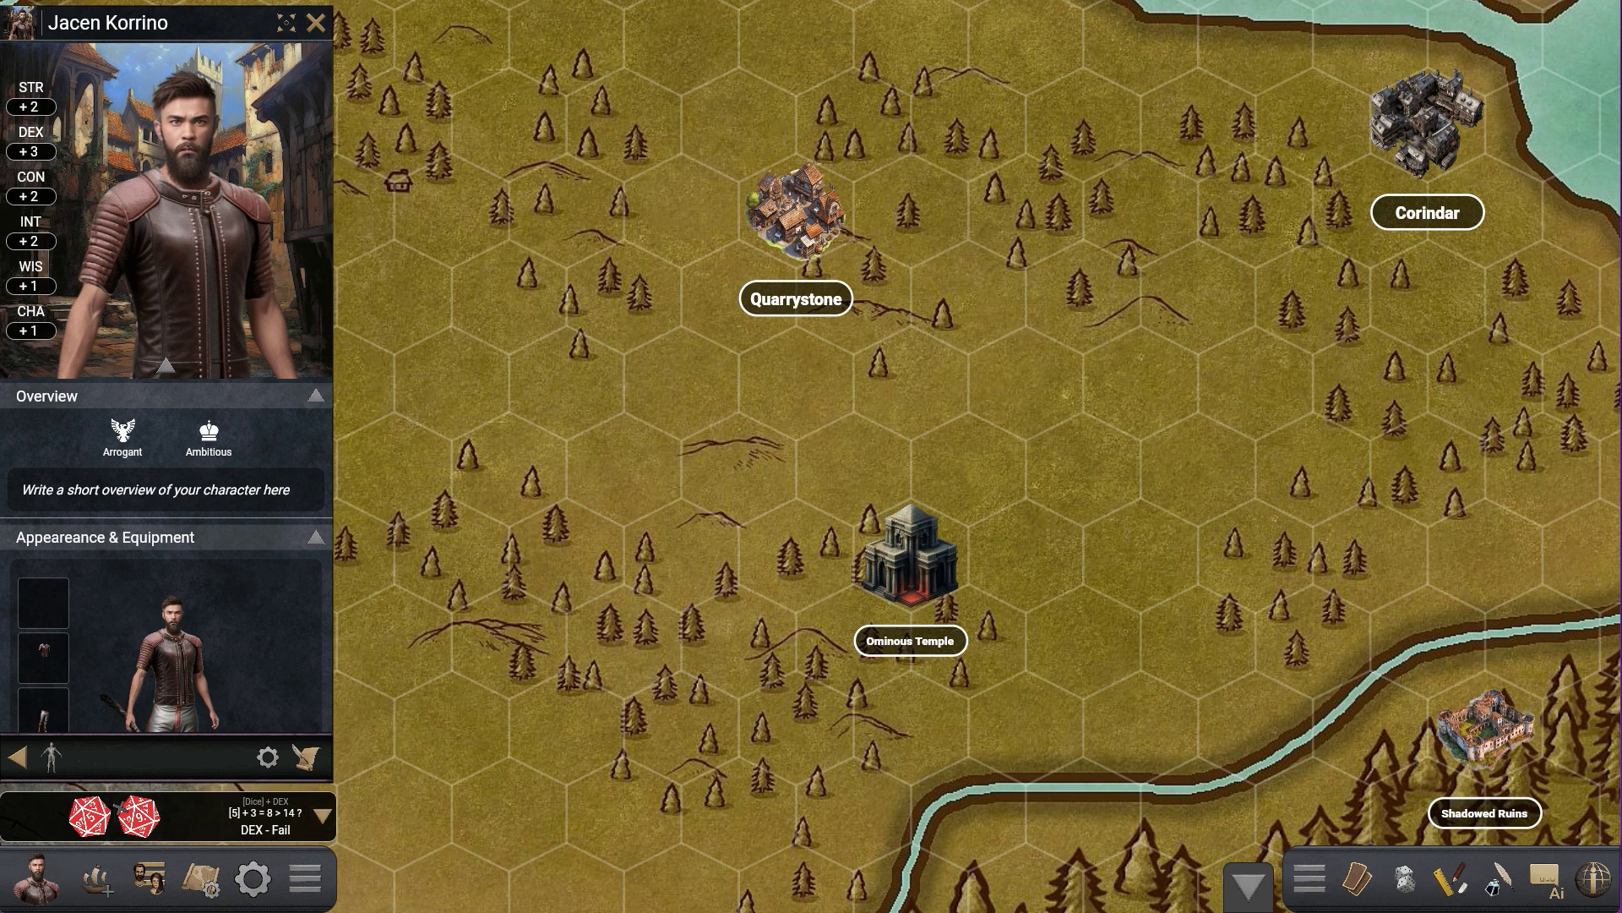
Step: Roll a DEX check with advantage and a roll bonus of 2 against target 12, and dismiss the dice result
click(34, 151)
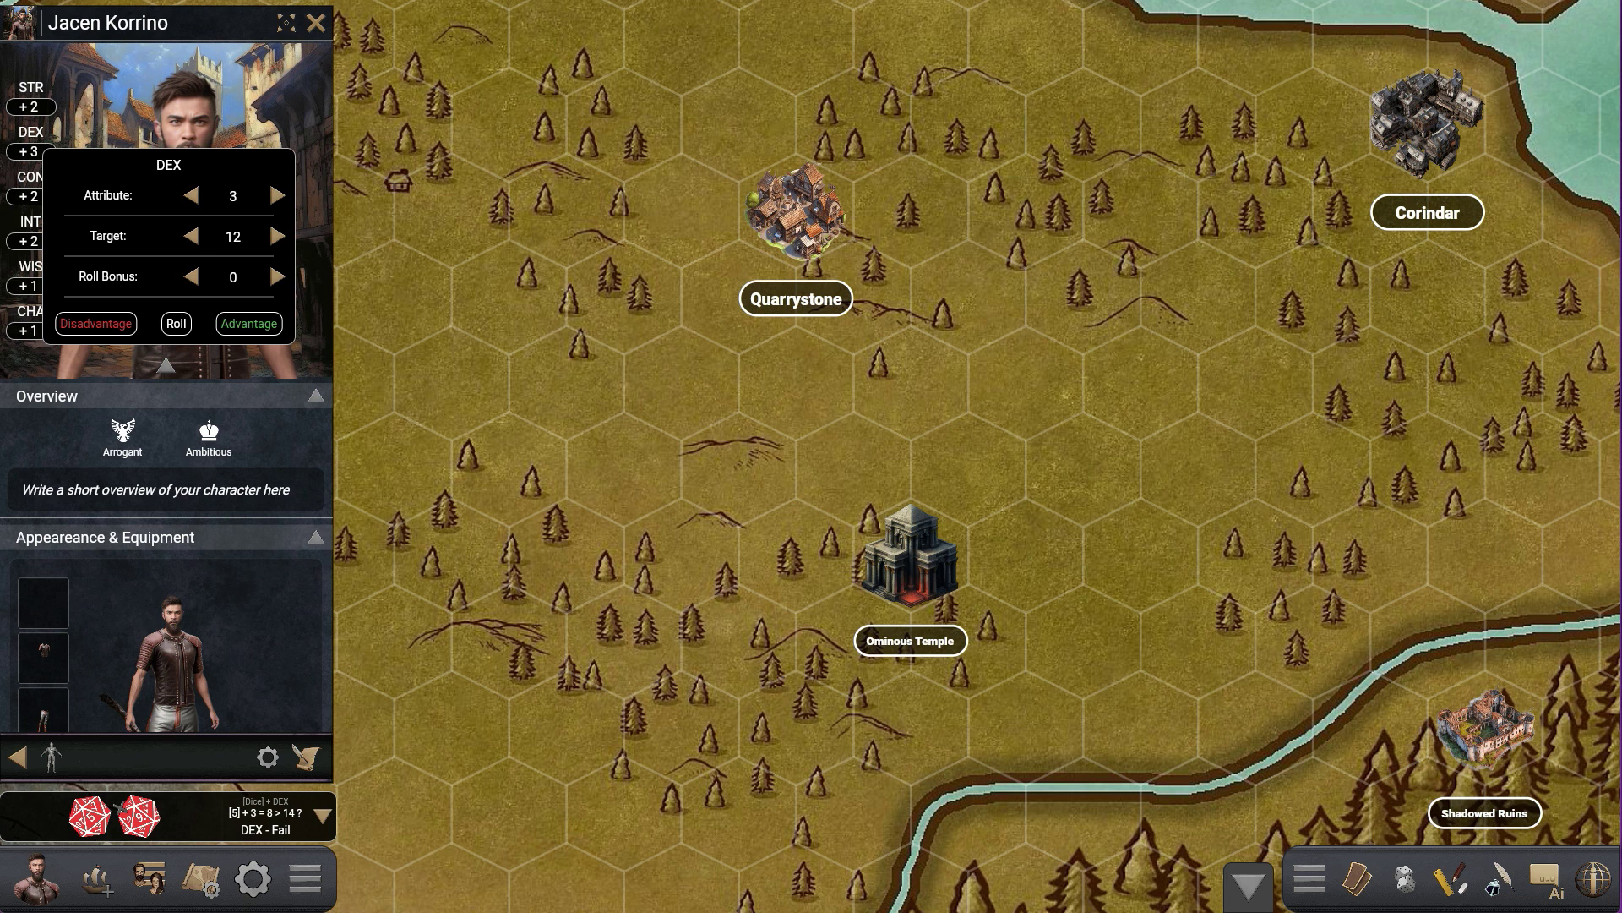
click(278, 277)
click(277, 276)
click(176, 323)
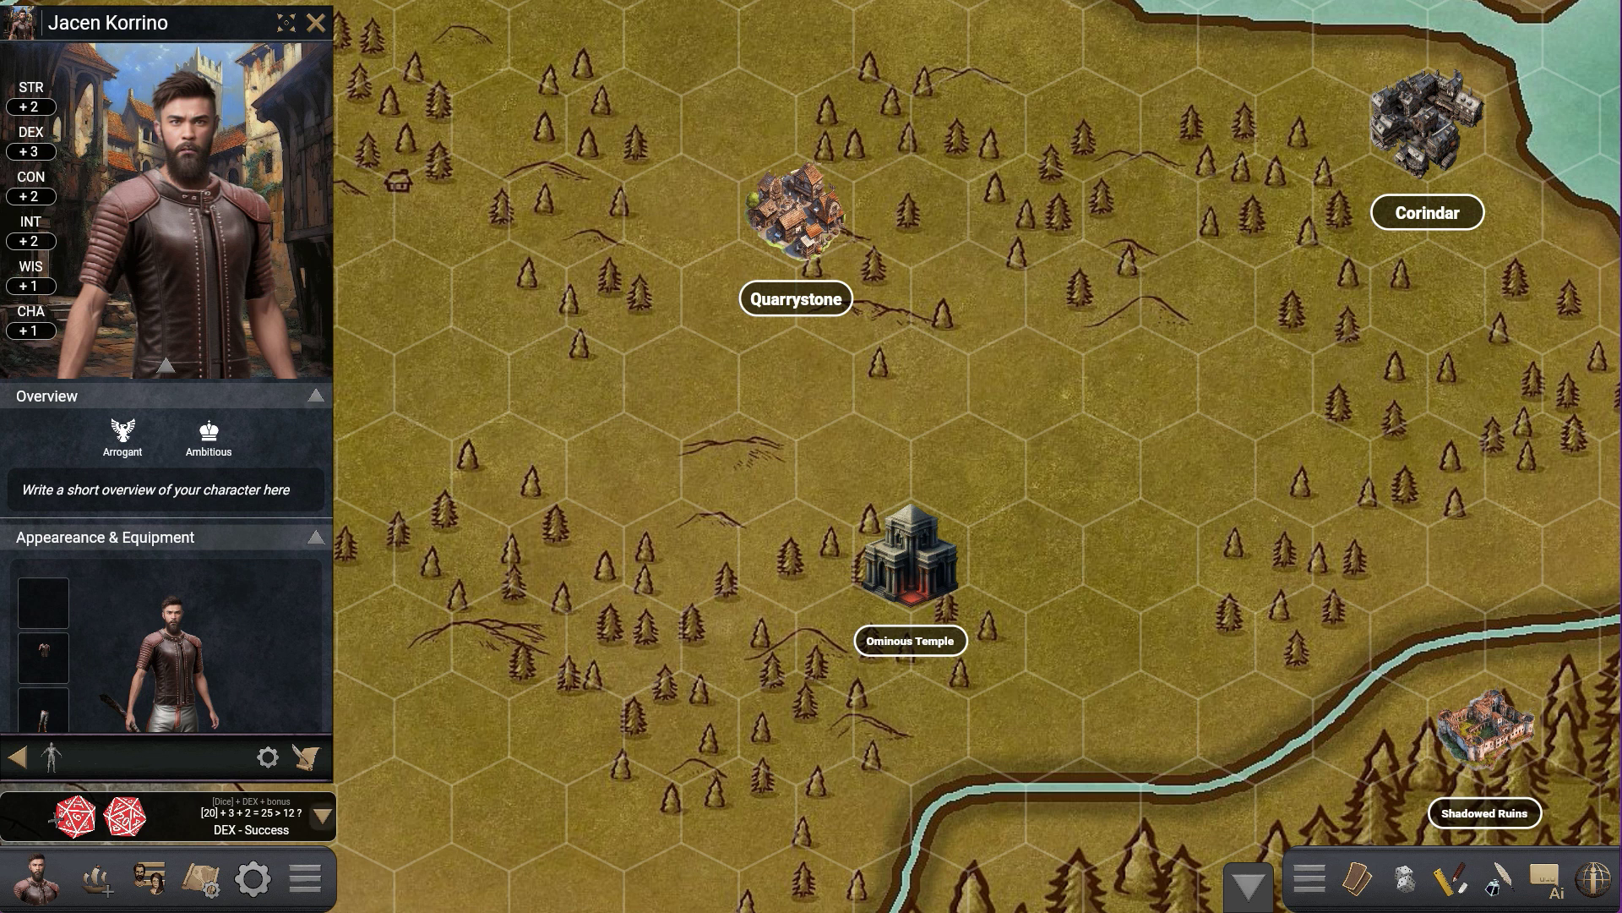
click(323, 815)
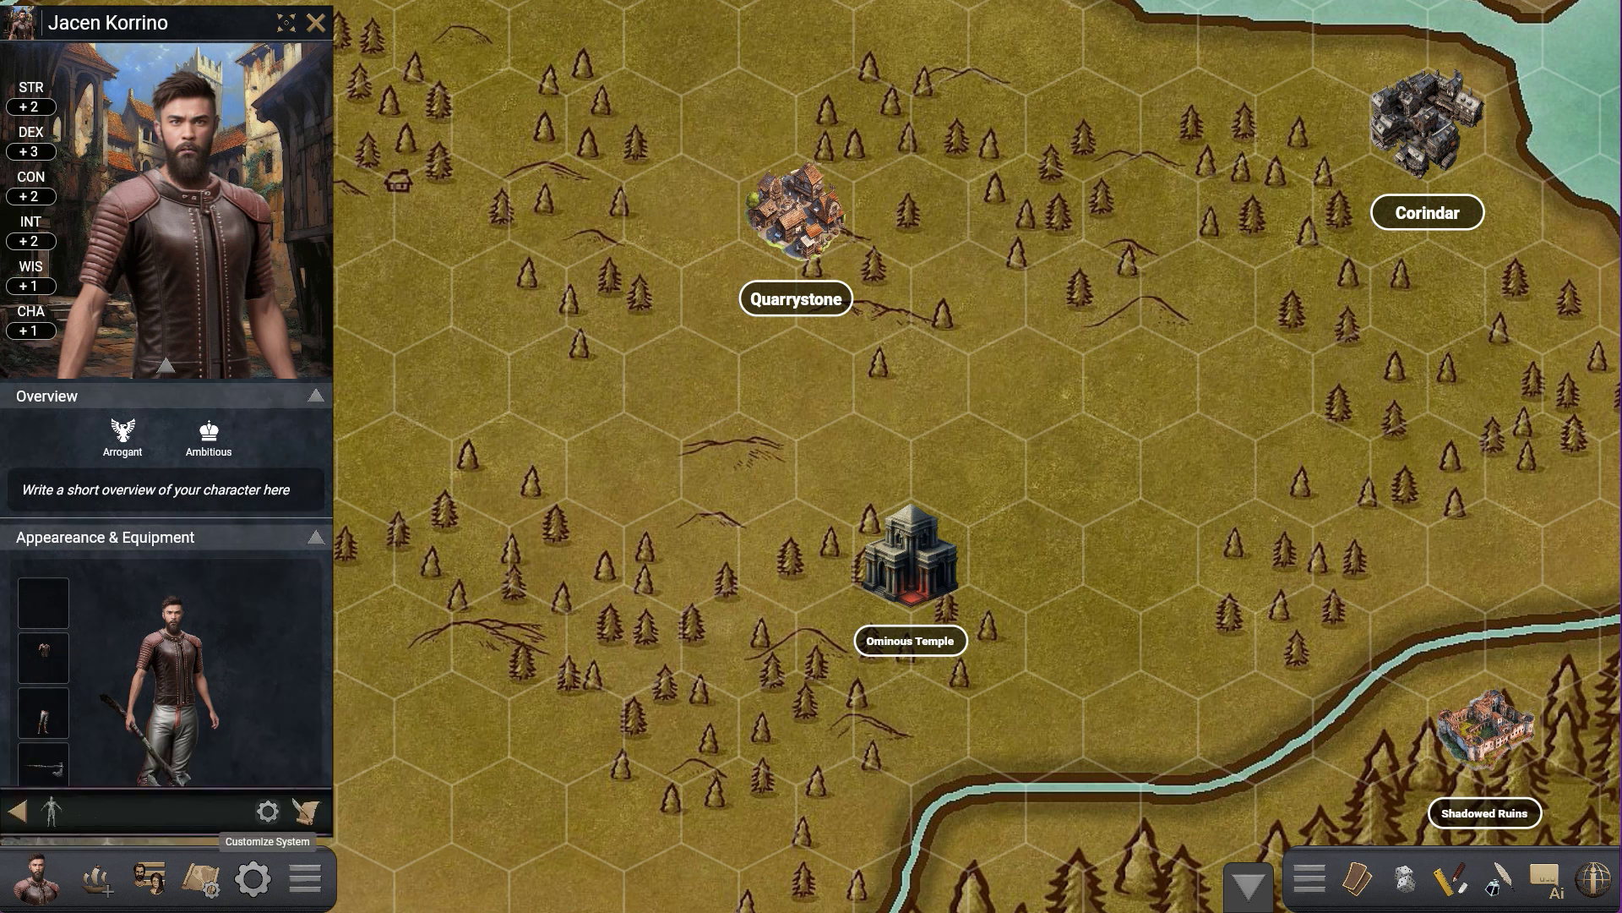
Step: Switch the attributes' resolution mechanic in the ruleset to roll under attribute
click(267, 812)
click(169, 134)
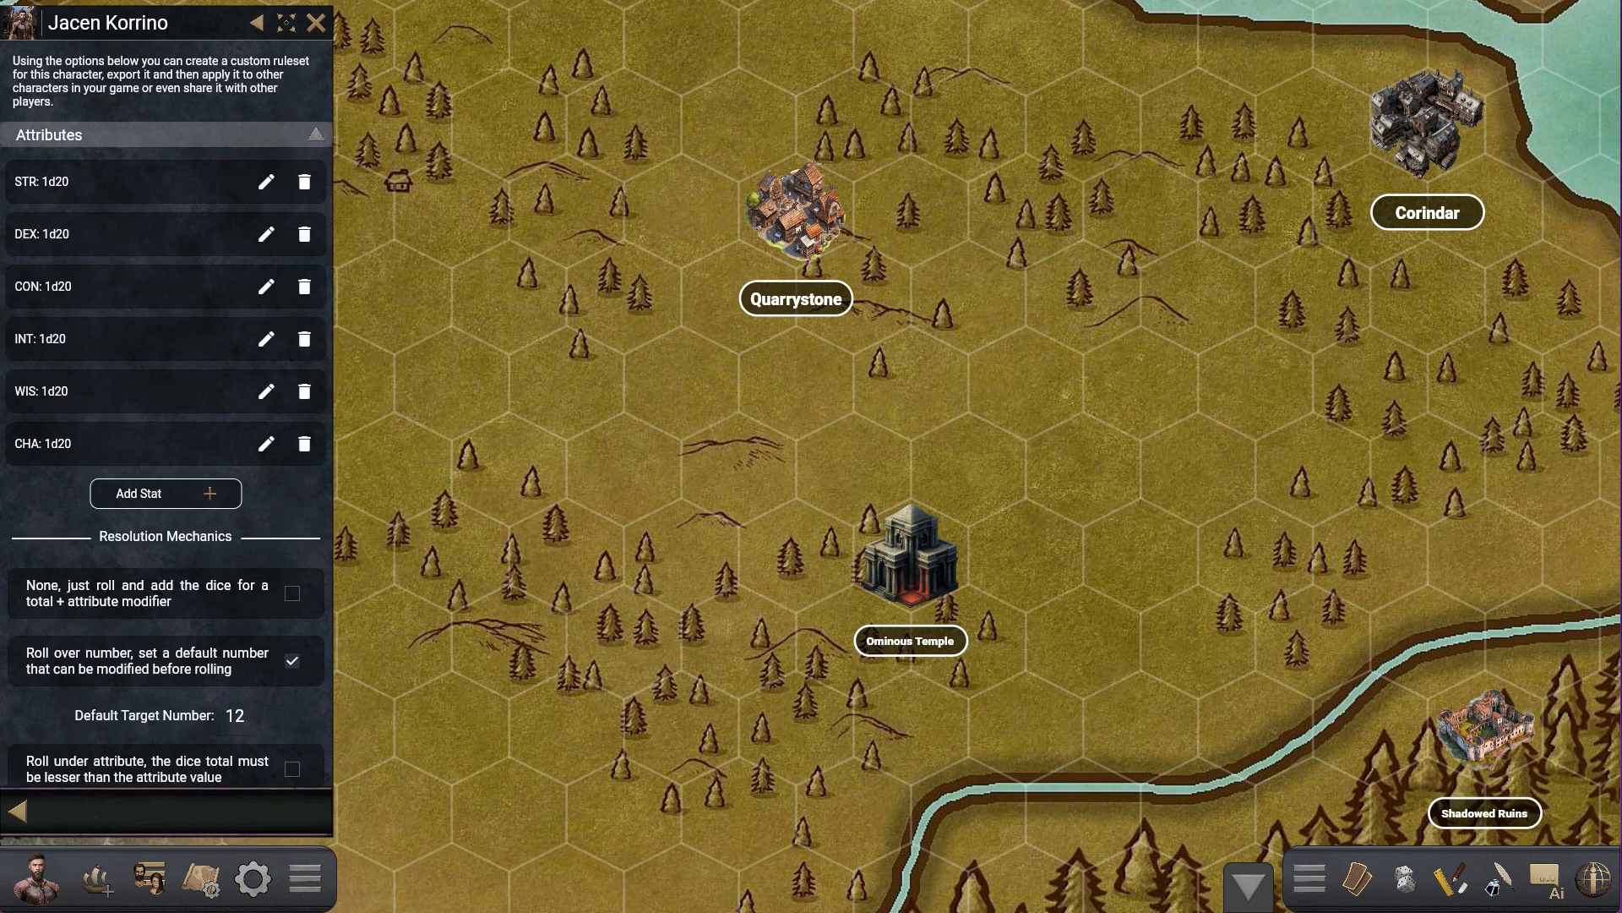
scroll(169, 405, down, 2)
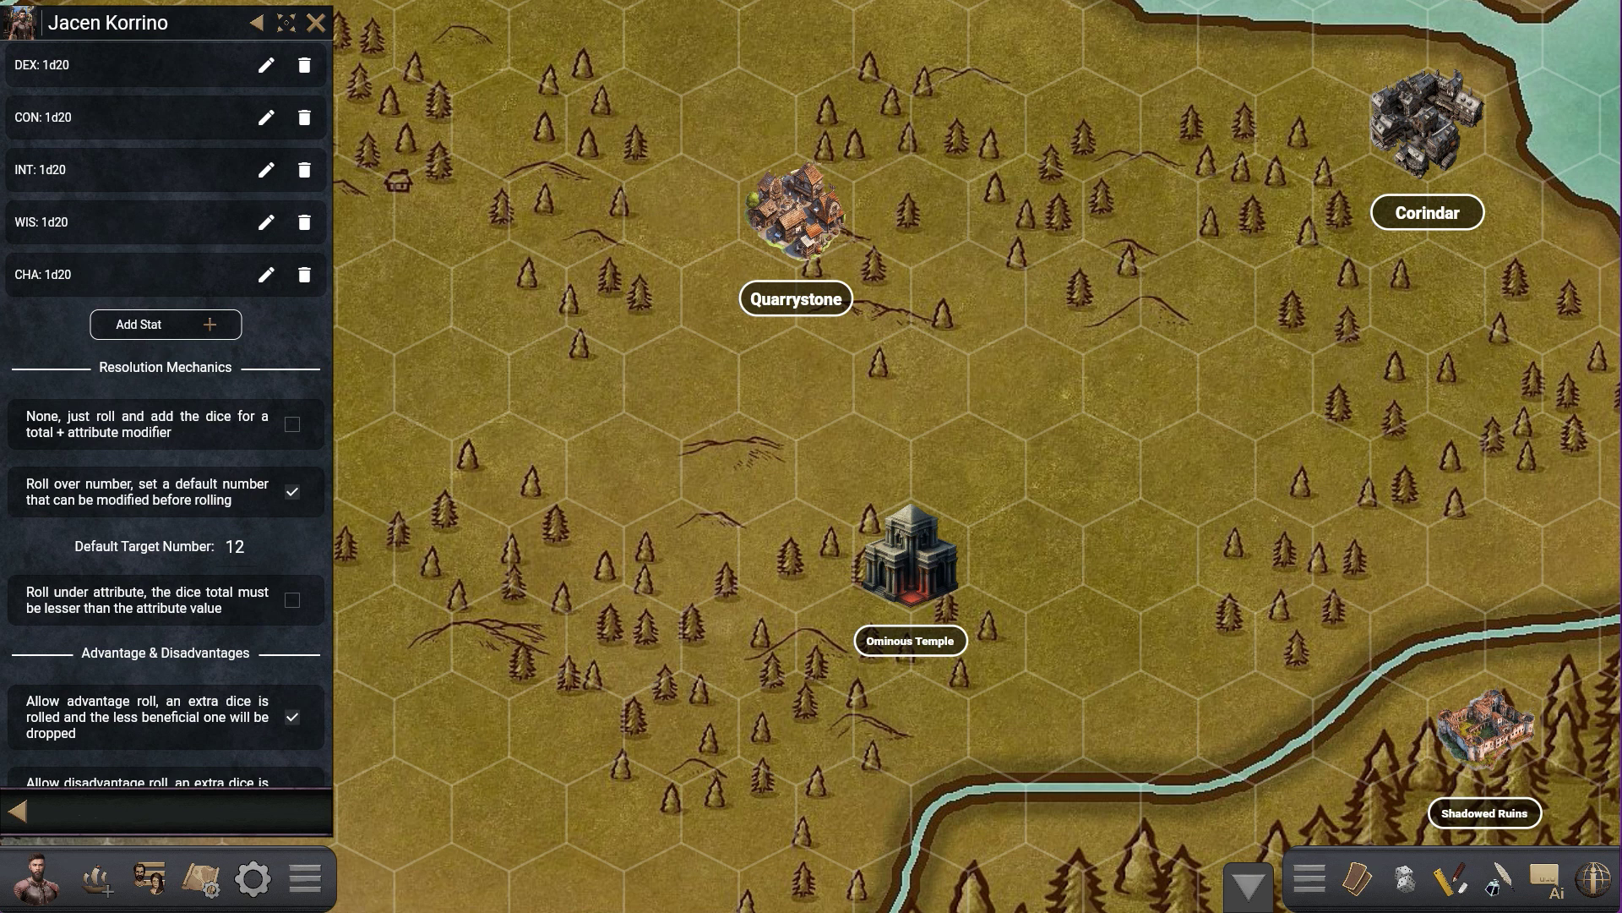
click(293, 600)
Step: Change the STR attribute's dice roll to 1d100
scroll(166, 338, up, 2)
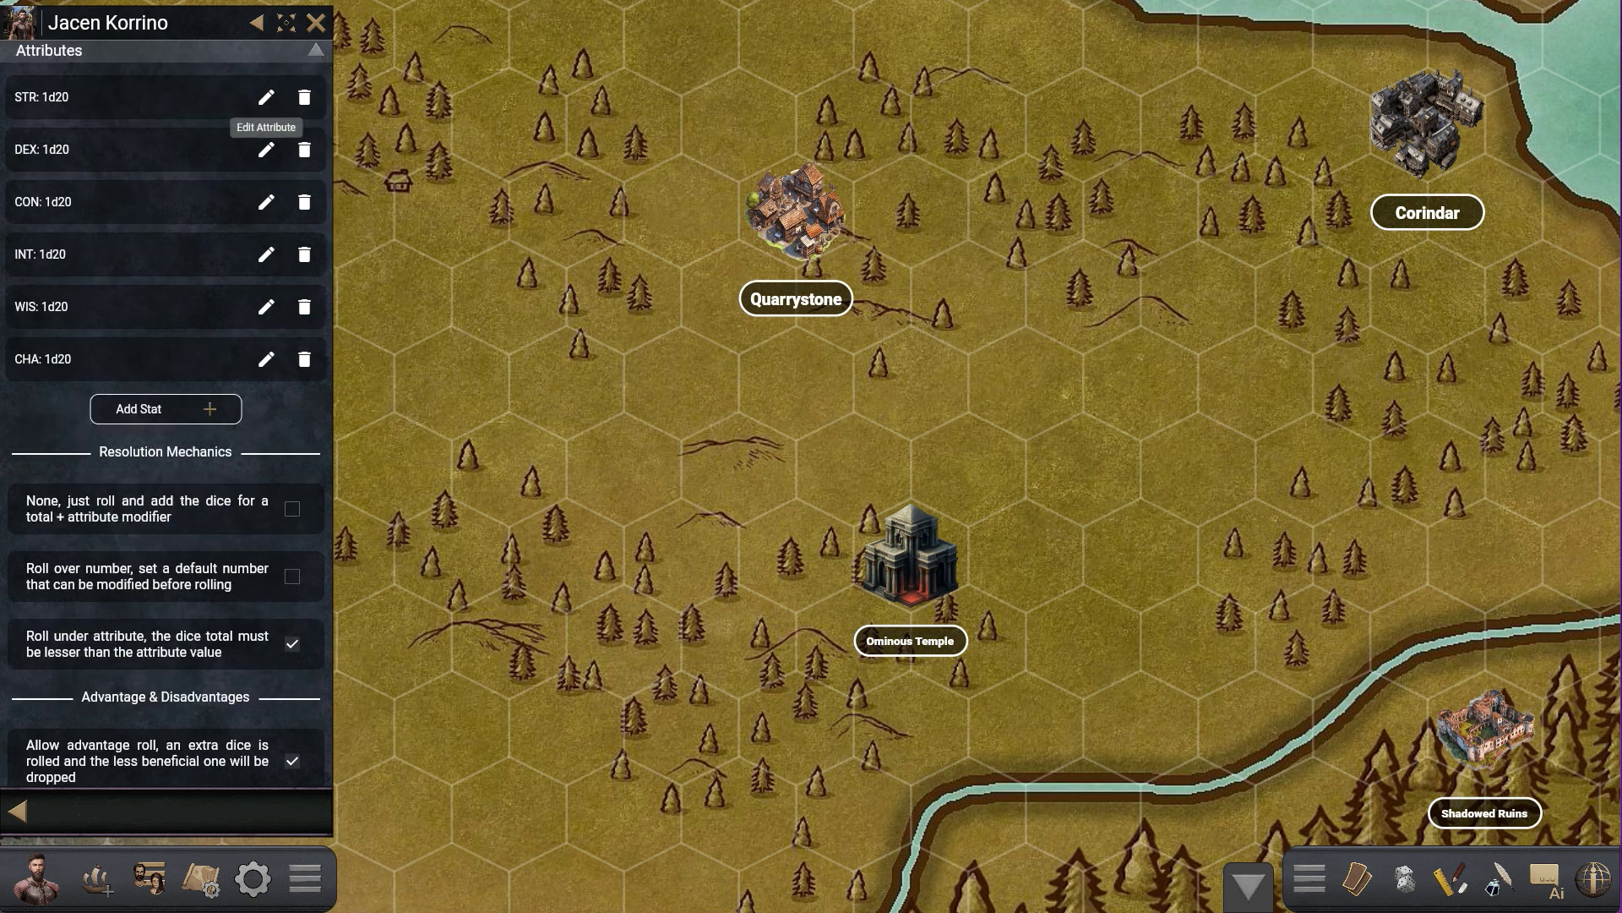
click(266, 97)
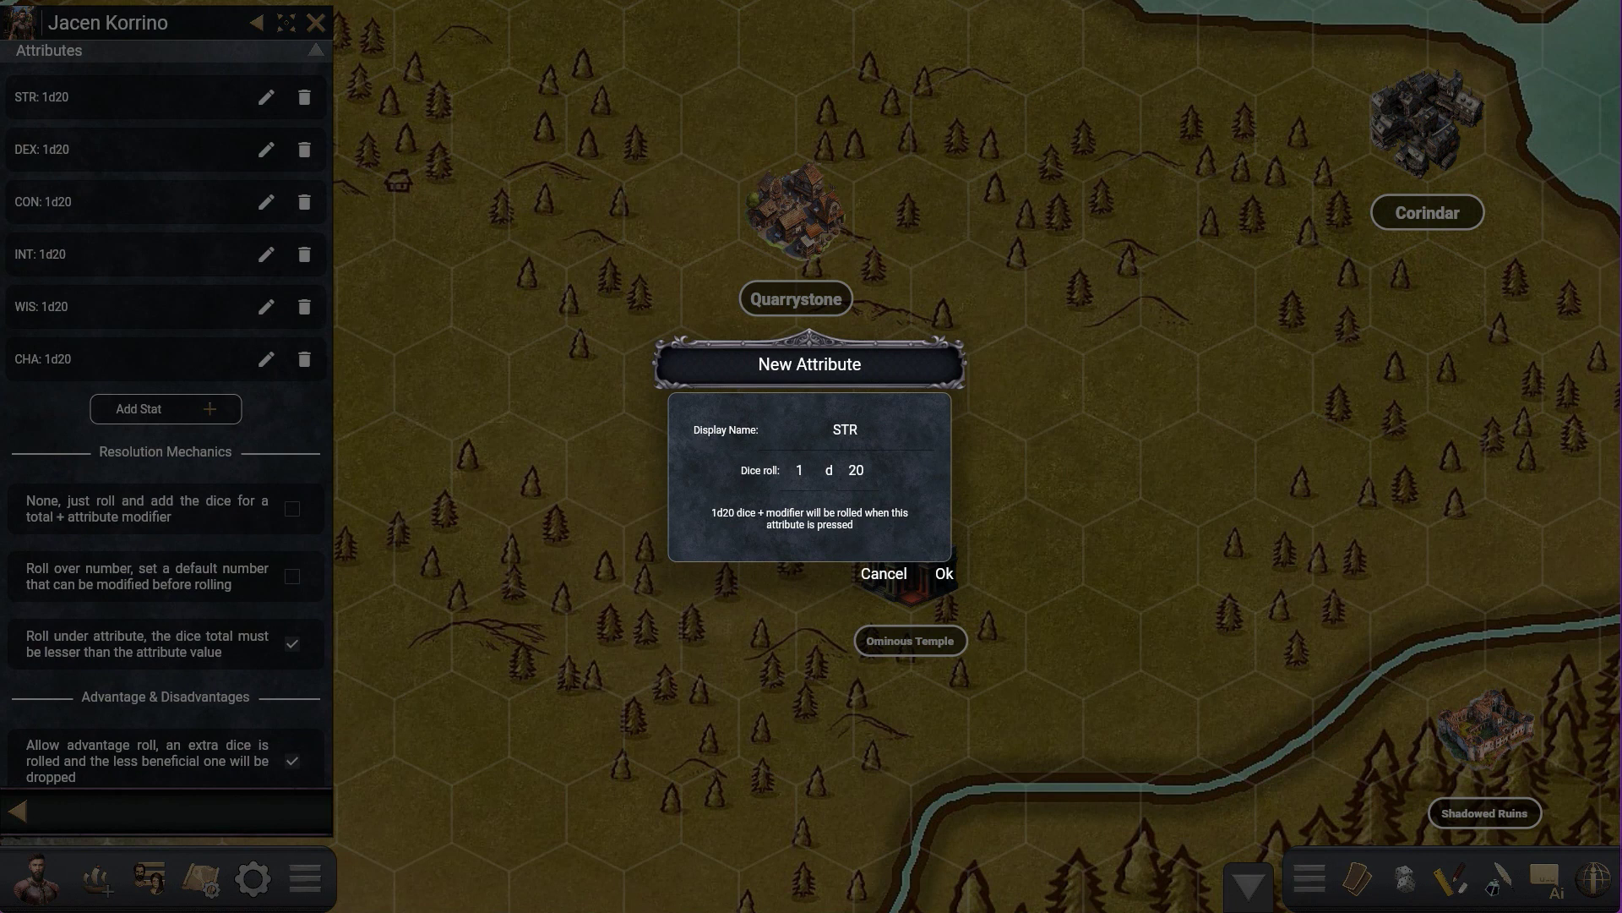
click(856, 471)
text(100)
key(Return)
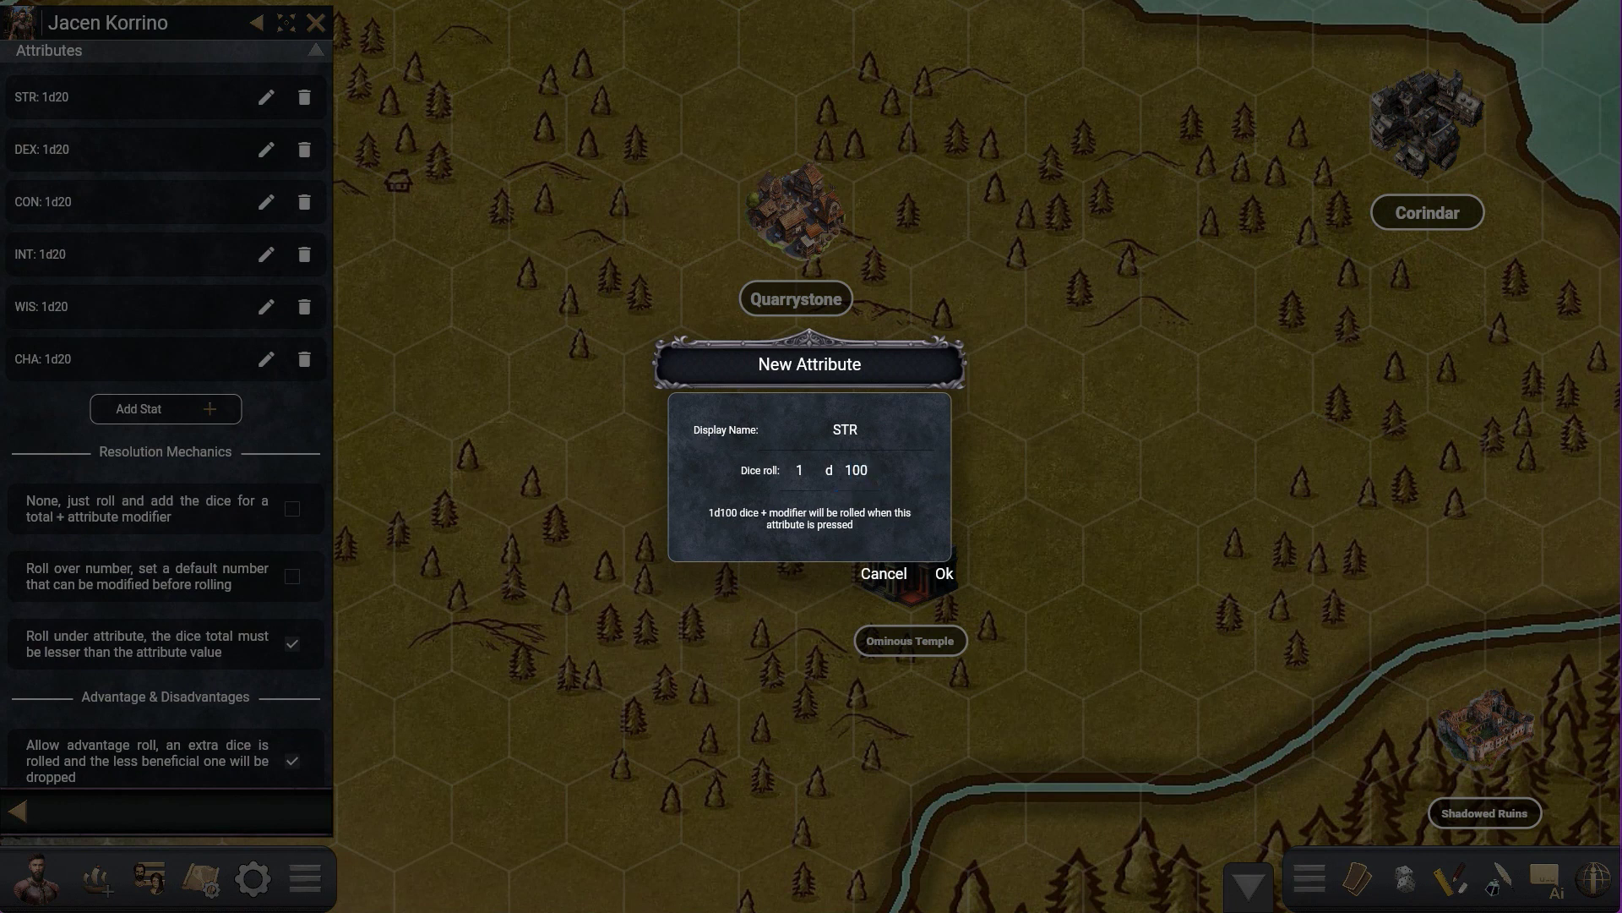
click(944, 574)
Step: Return to the character sheet and set the STR attribute to 45
click(18, 811)
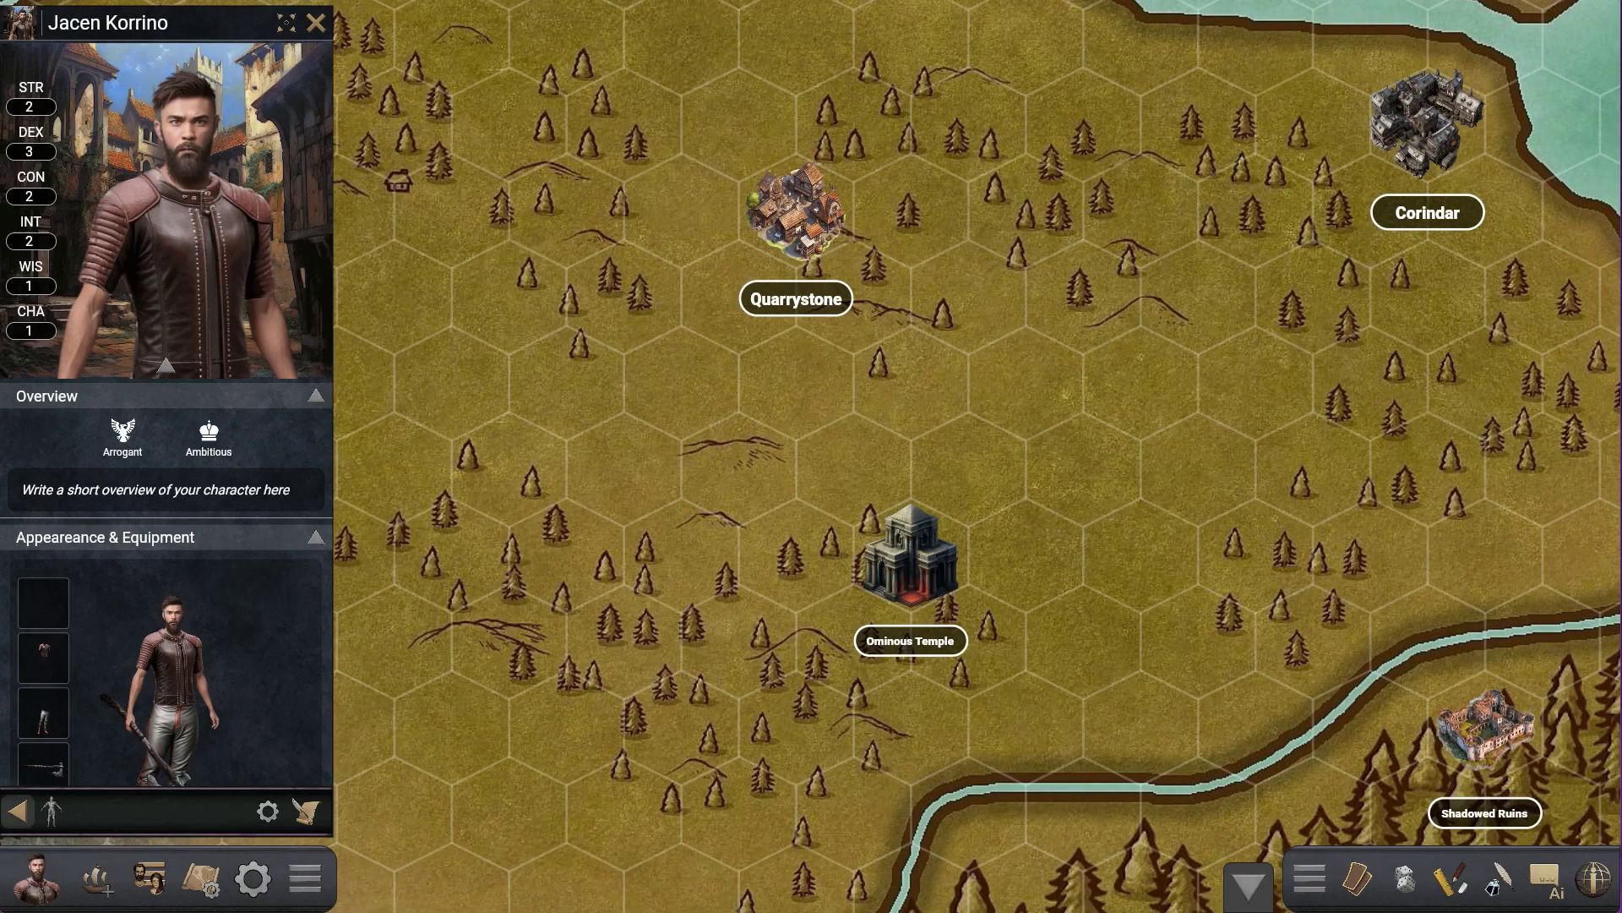
click(31, 102)
double_click(237, 142)
text(45)
key(Return)
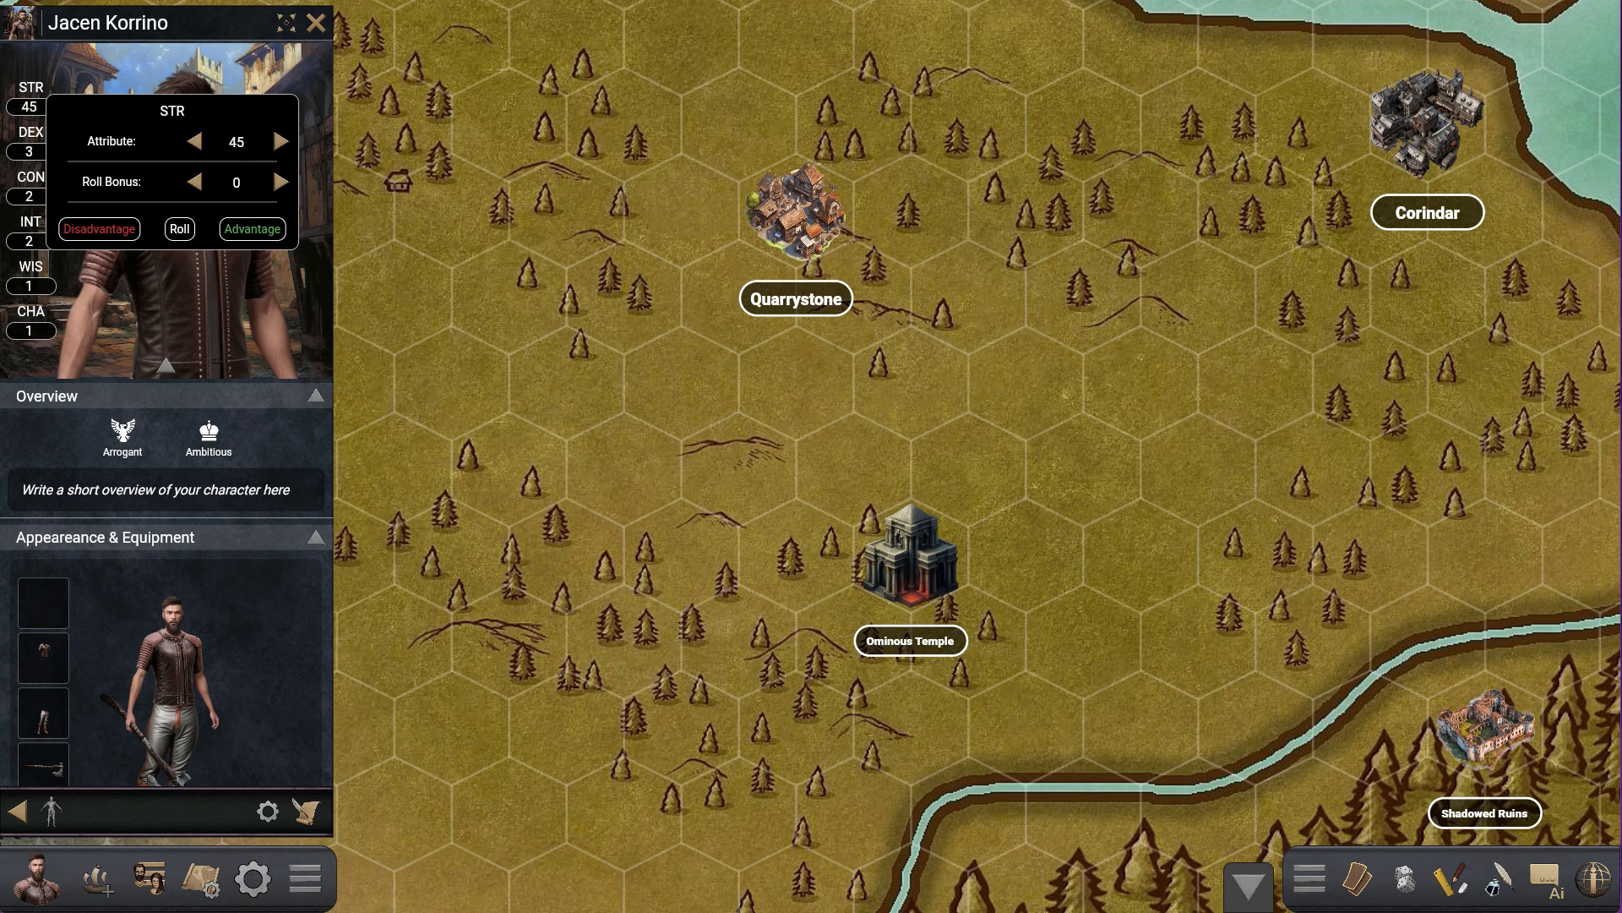
Step: Roll a plain STR check, and a second STR check with disadvantage
click(180, 229)
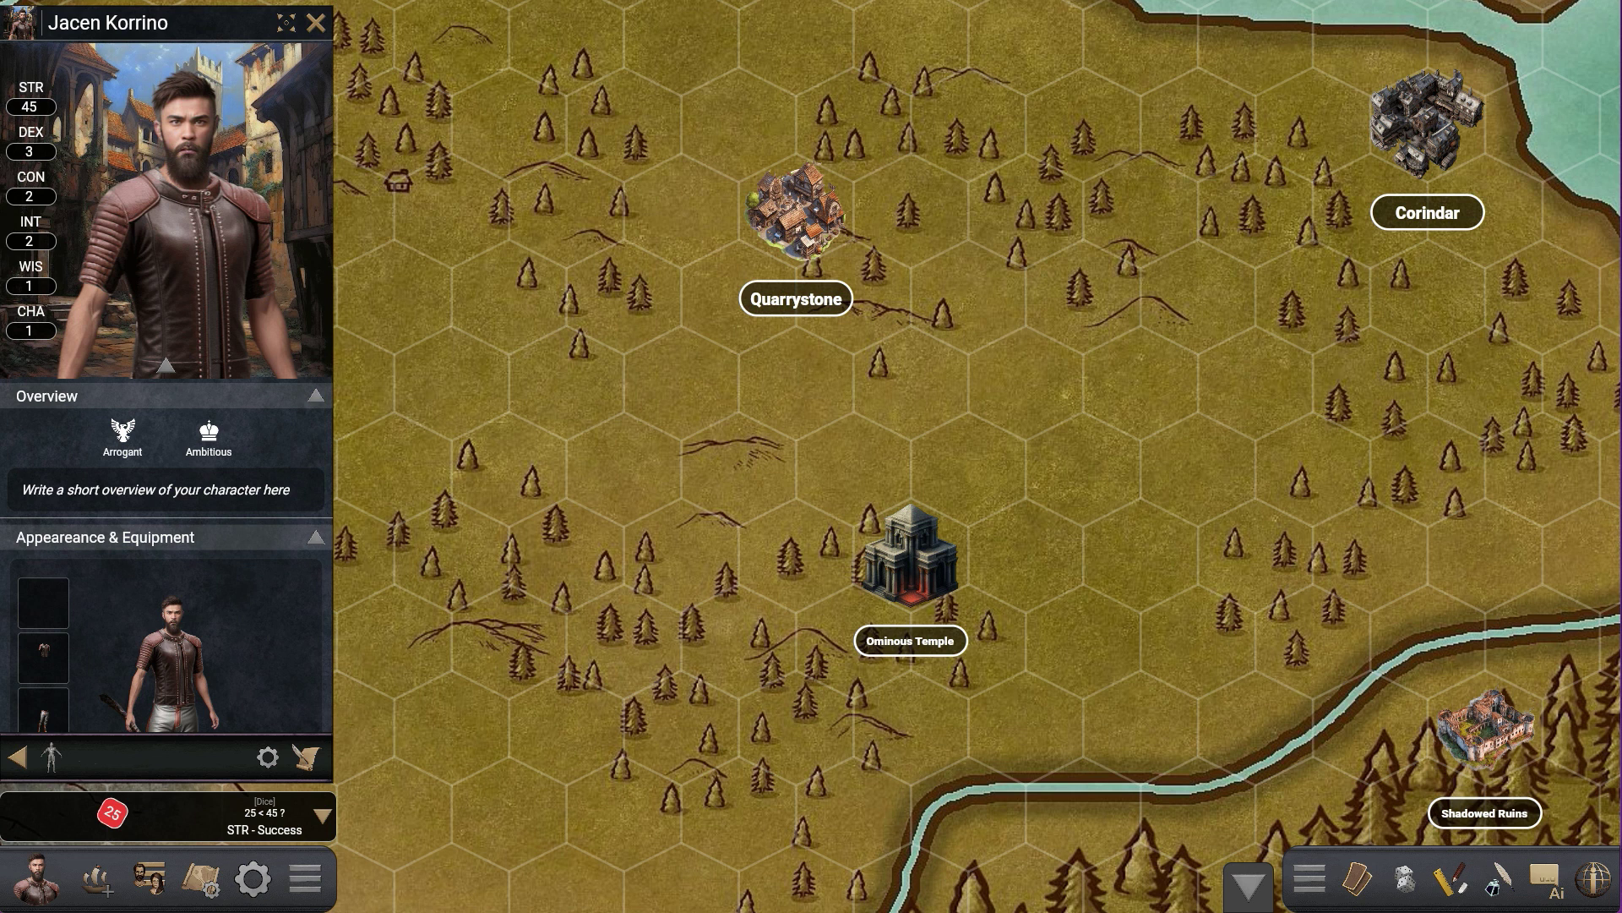
click(30, 107)
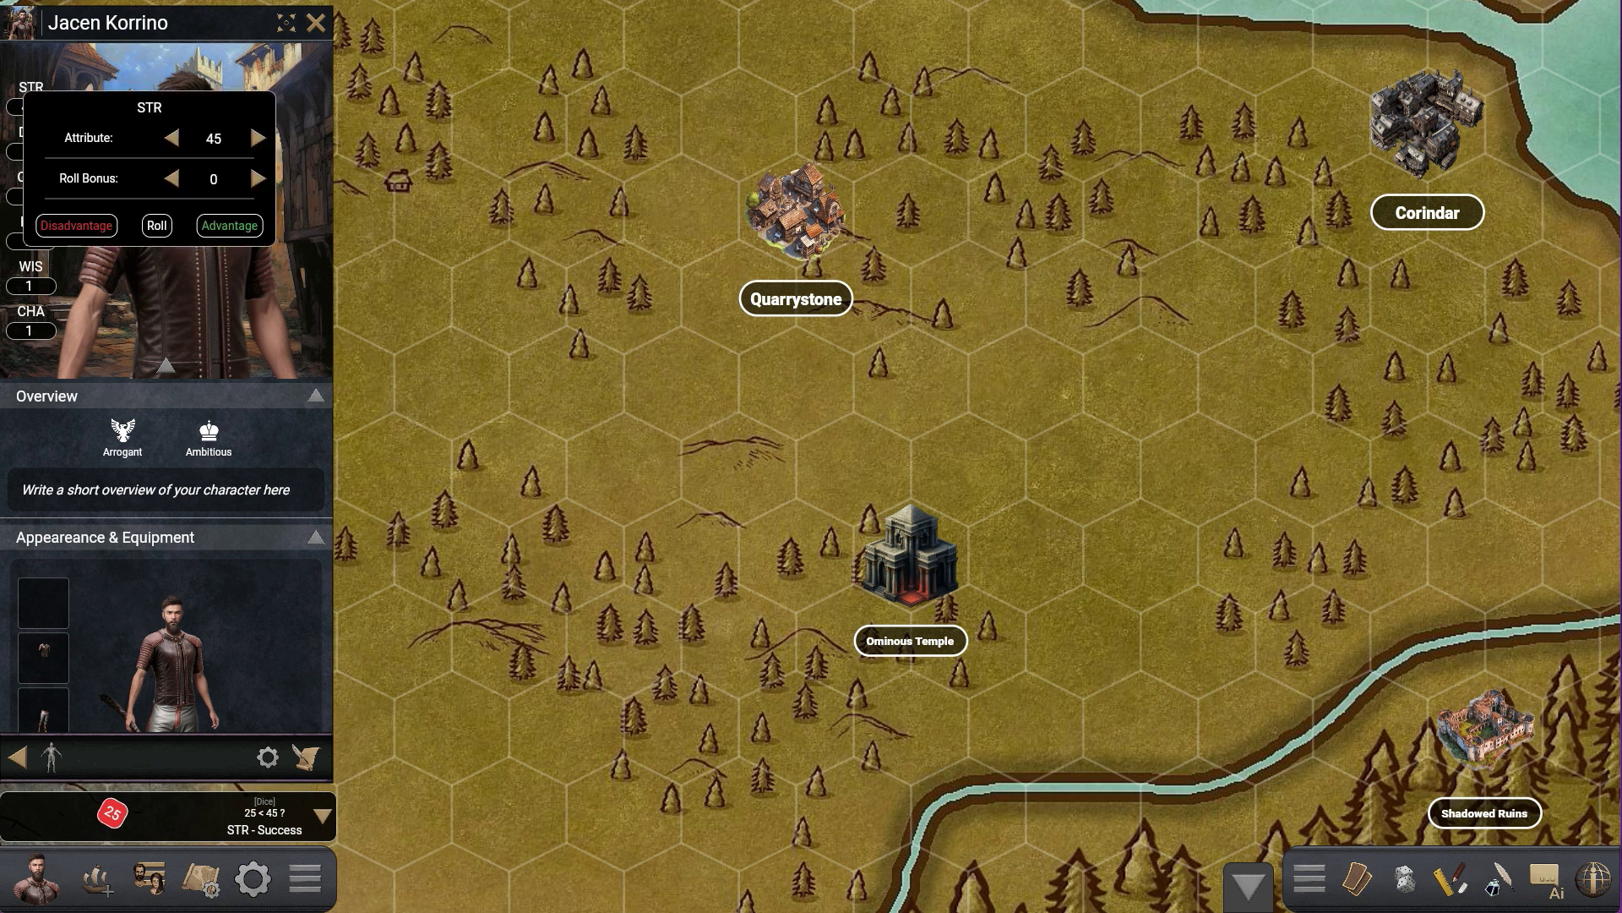
click(76, 225)
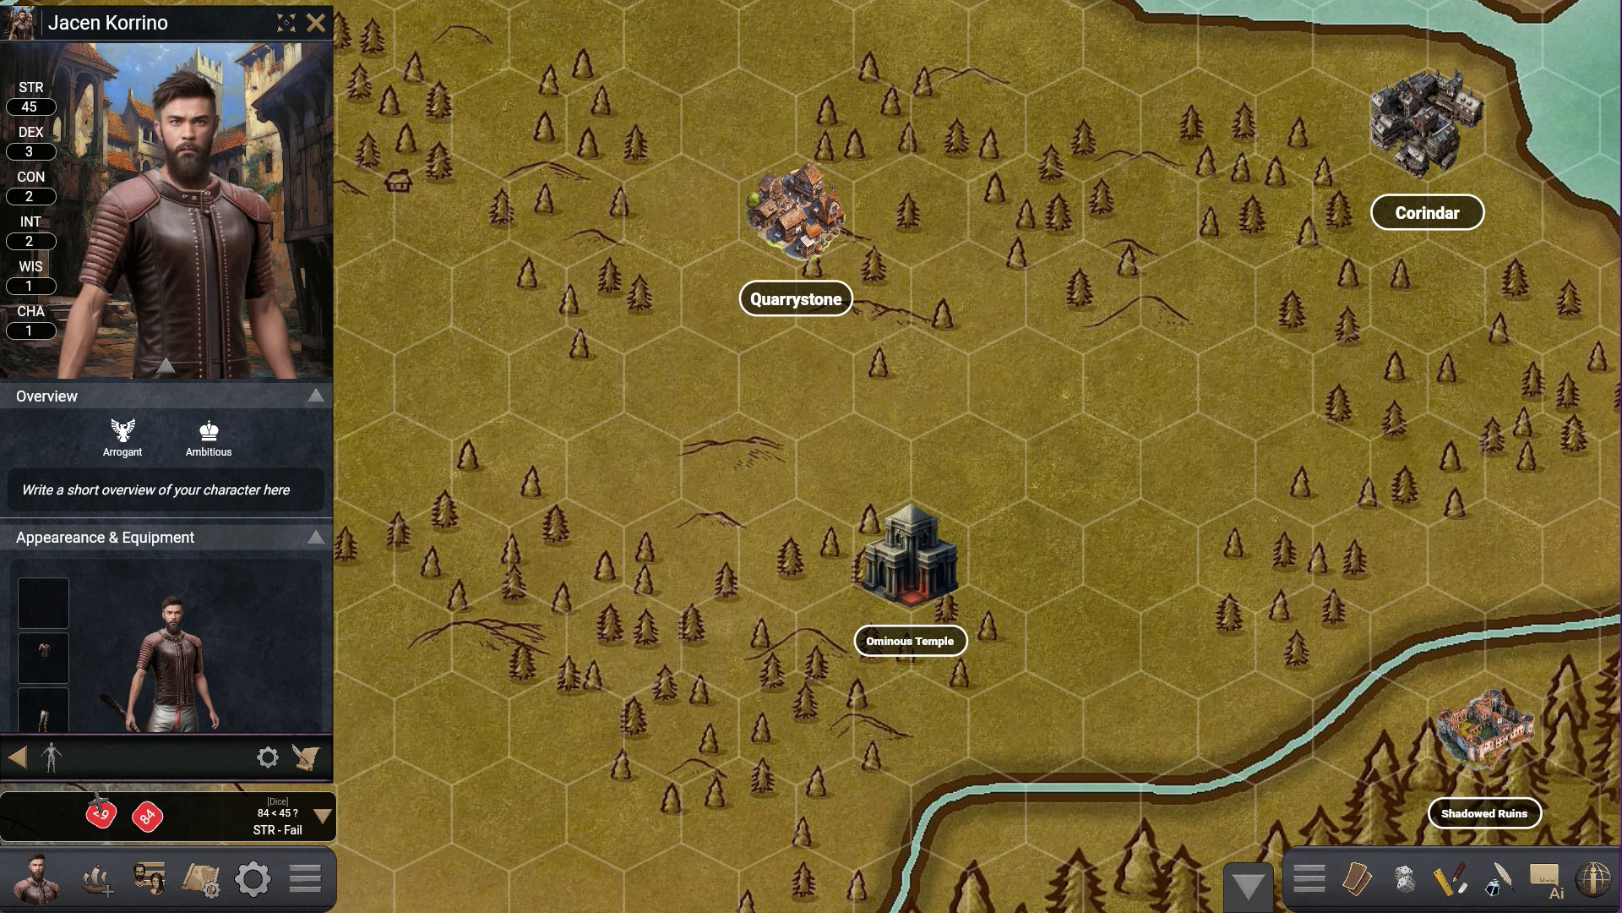
Step: Open the character's ruleset customization again
click(268, 757)
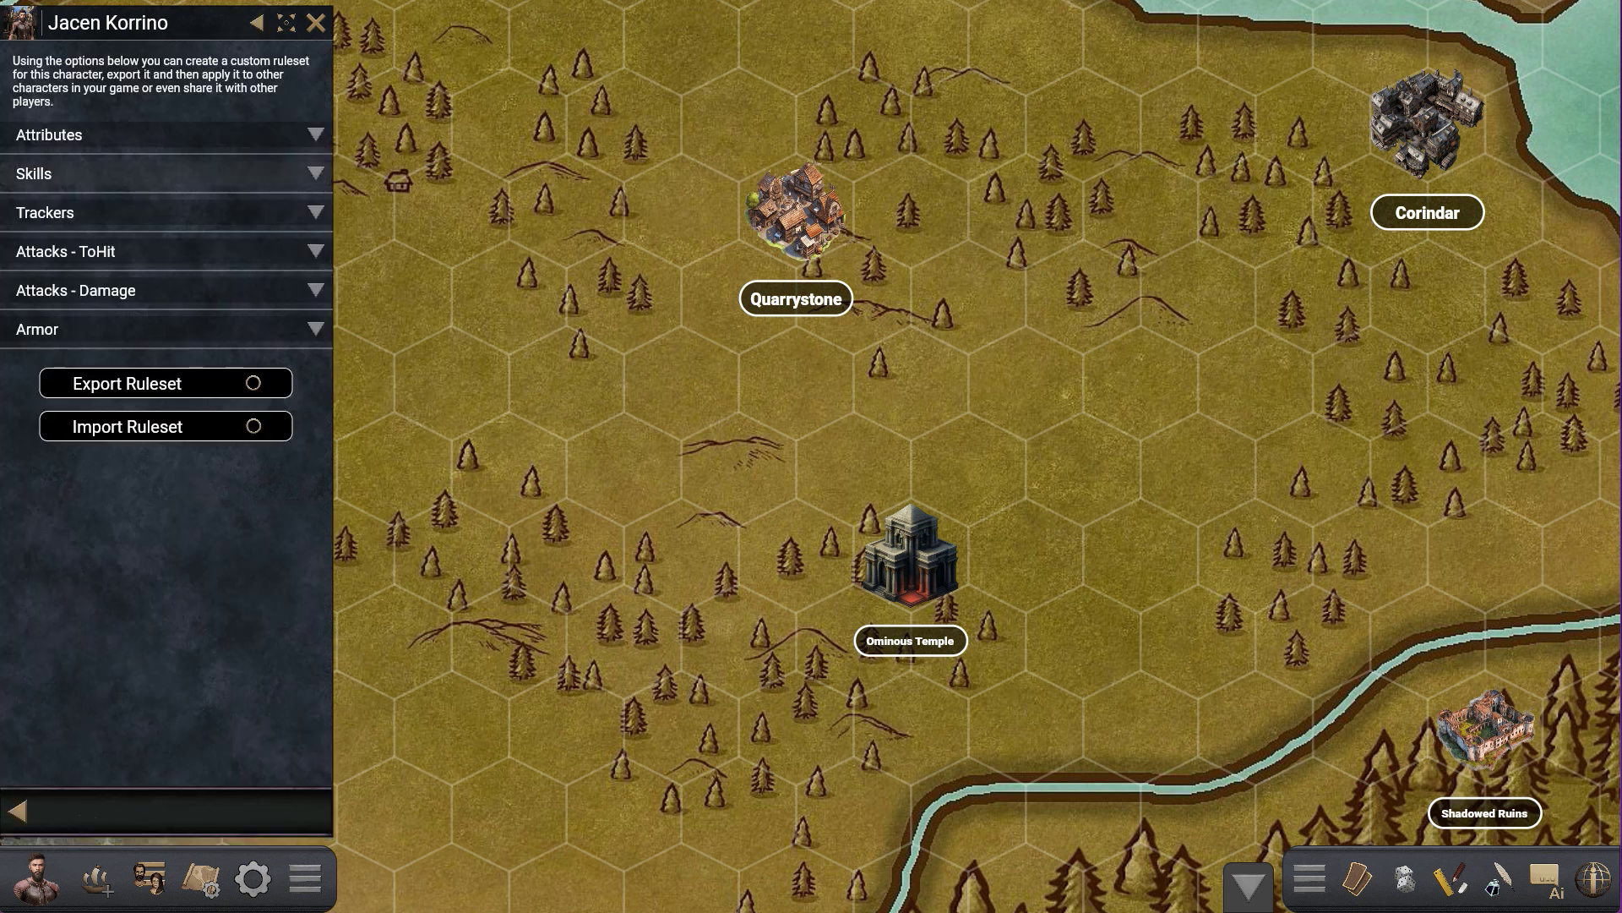